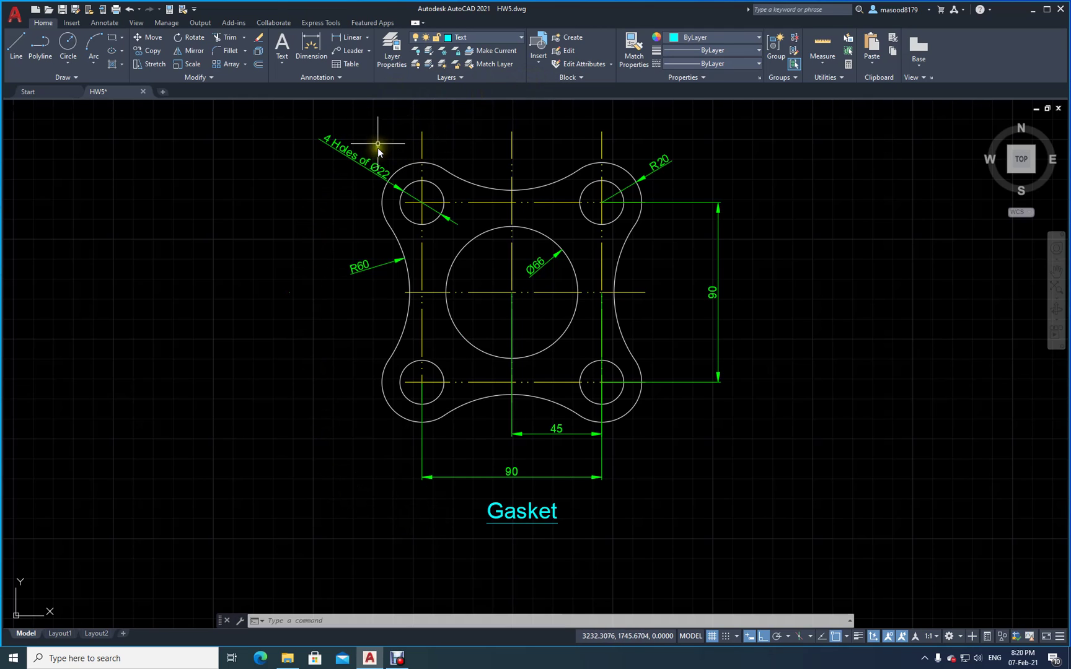
- Make layer 0 the current layer in the layer properties manager, and close the manager
{"action": "left_click", "coordinate": [390, 59]}
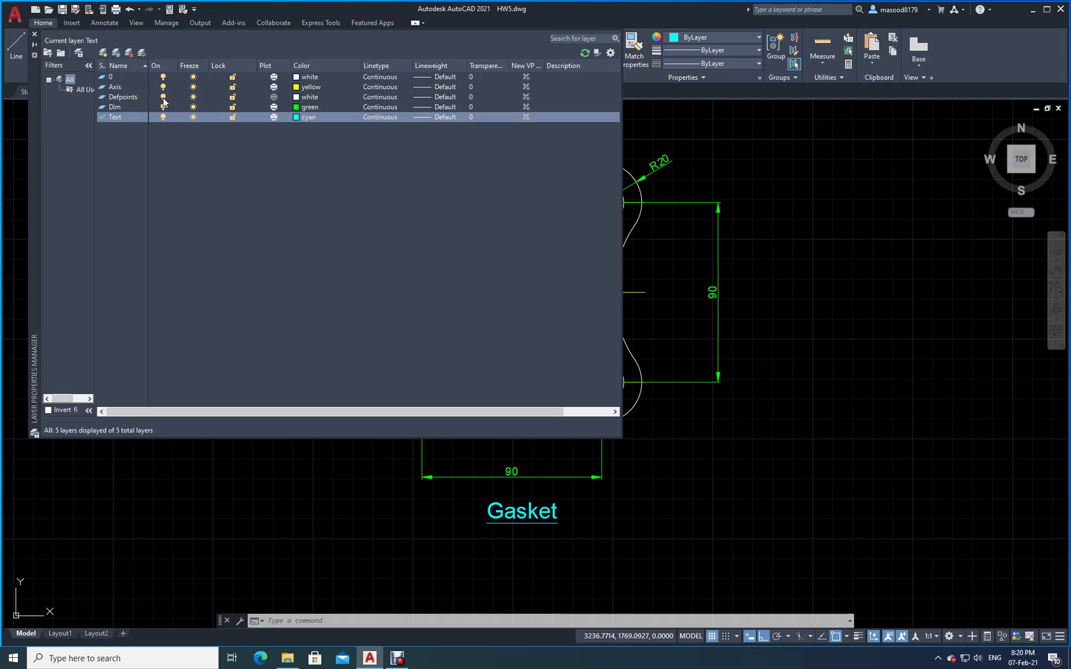
{"action": "left_click", "coordinate": [117, 200]}
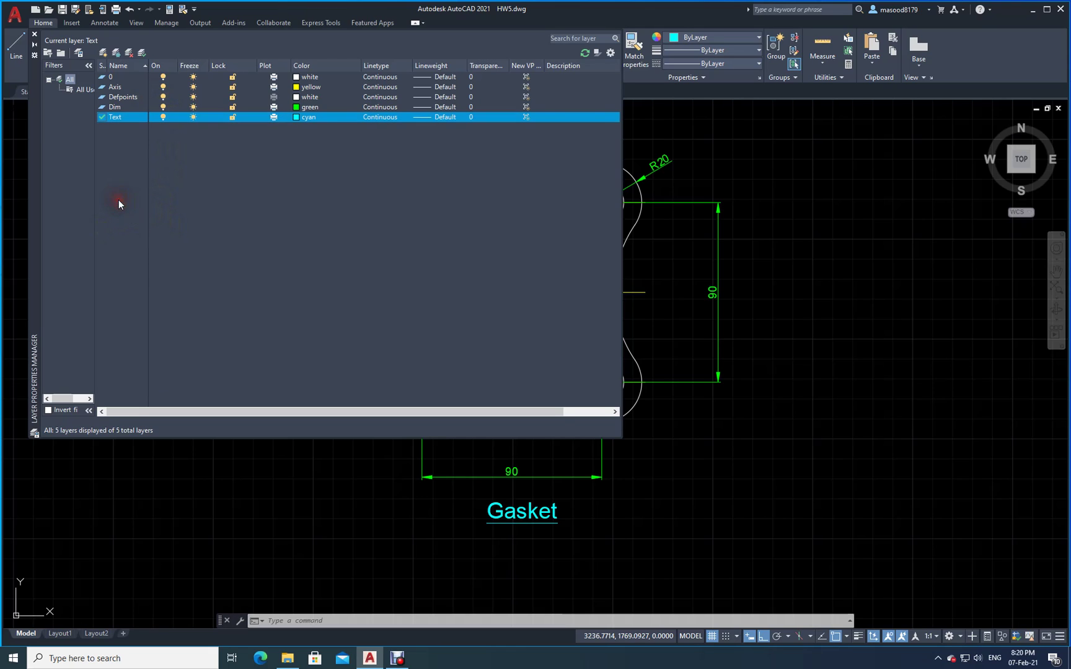
{"action": "left_click", "coordinate": [101, 118]}
{"action": "double_click", "coordinate": [115, 78]}
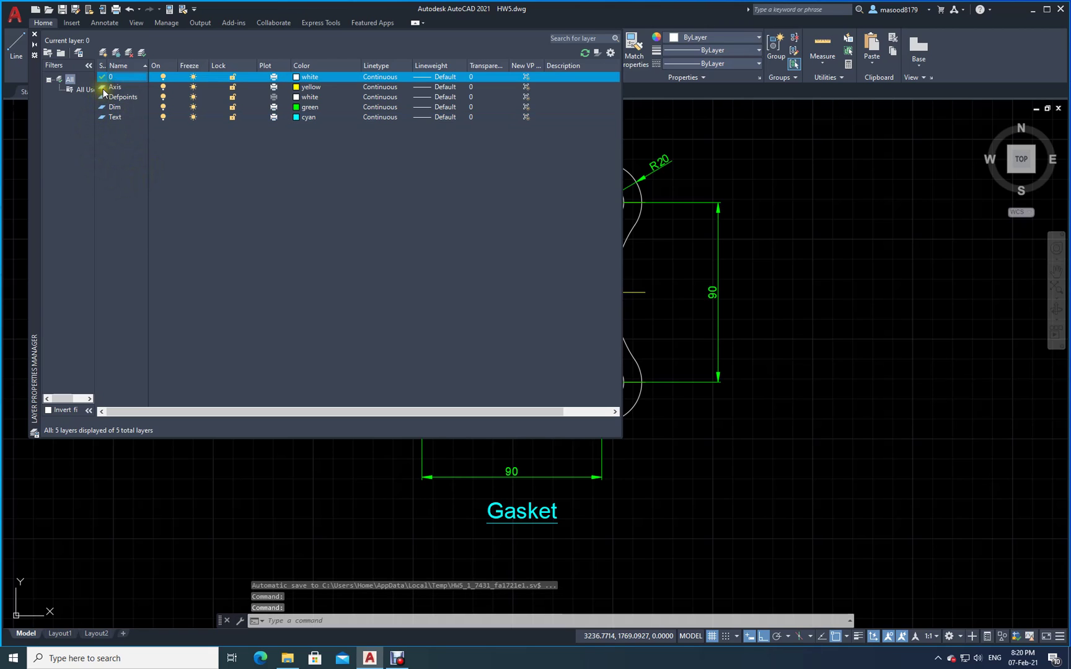
{"action": "left_click", "coordinate": [36, 35]}
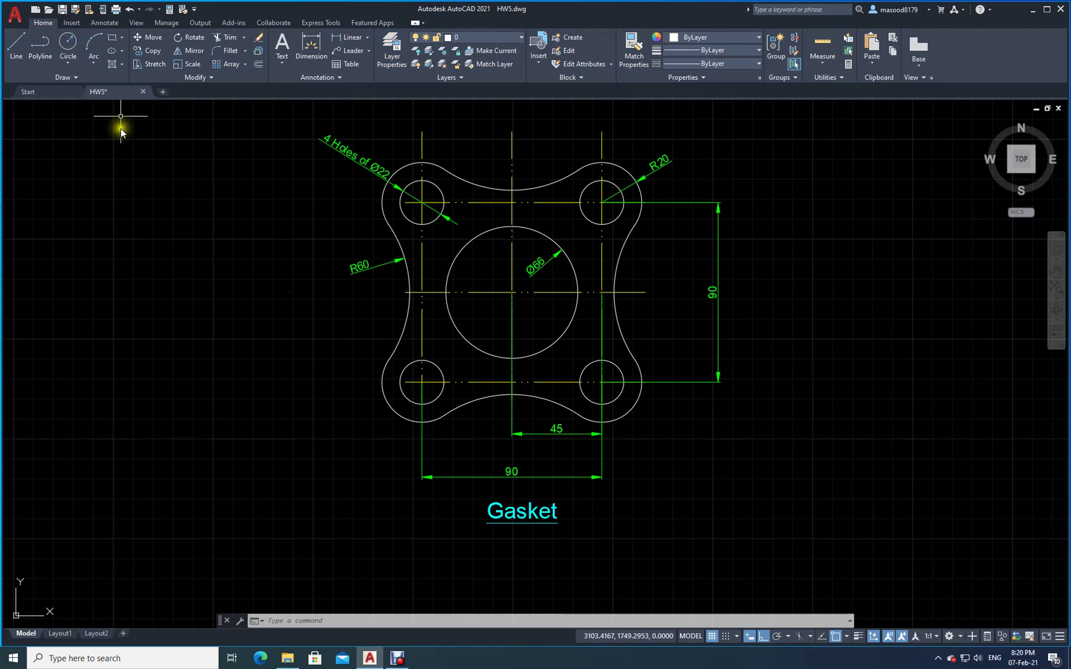
- Draw a circle with a radius of about 34 in the empty area beside the gasket
{"action": "left_click", "coordinate": [67, 42]}
{"action": "left_click", "coordinate": [133, 264]}
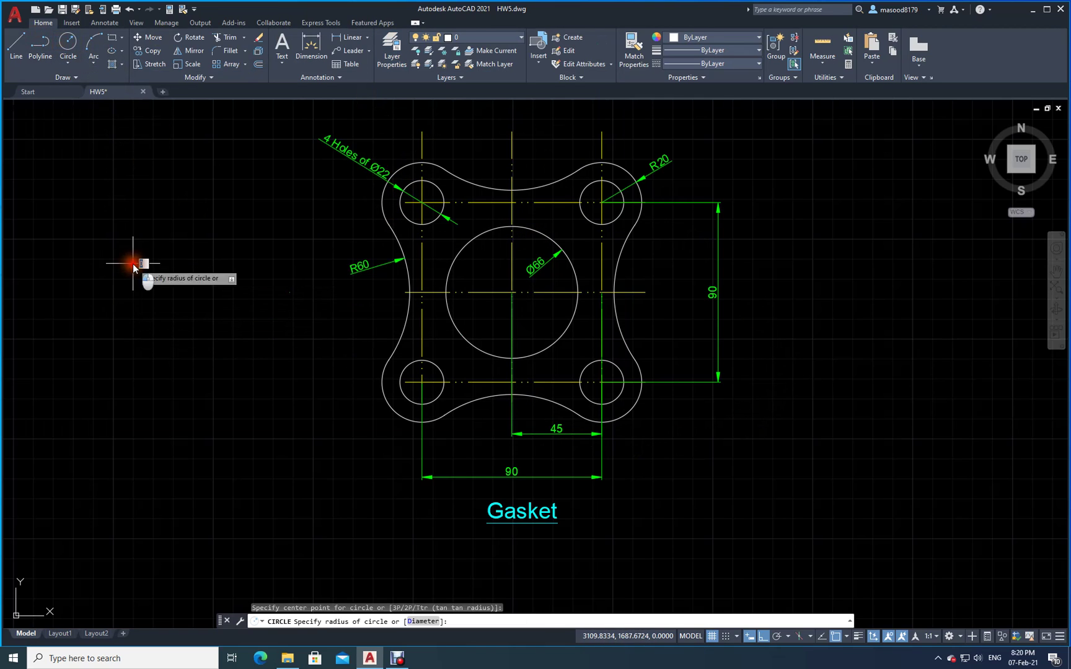
{"action": "left_click", "coordinate": [176, 318]}
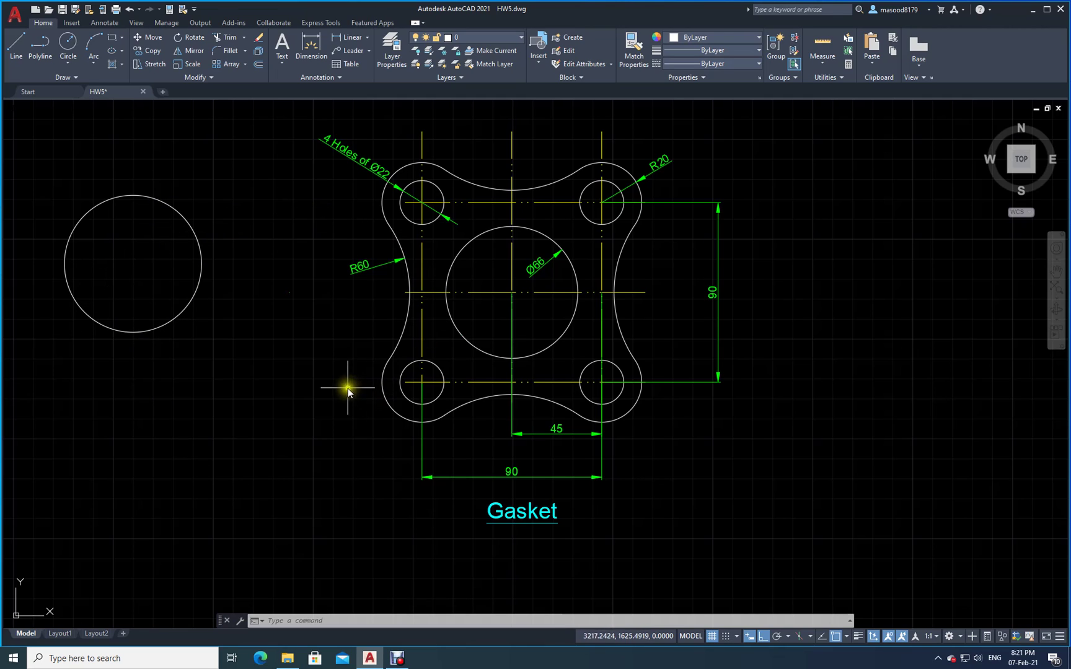
- Move the new circle beside the gasket to the Text layer through its properties, and deselect it
{"action": "left_click", "coordinate": [197, 297]}
{"action": "right_click", "coordinate": [196, 298]}
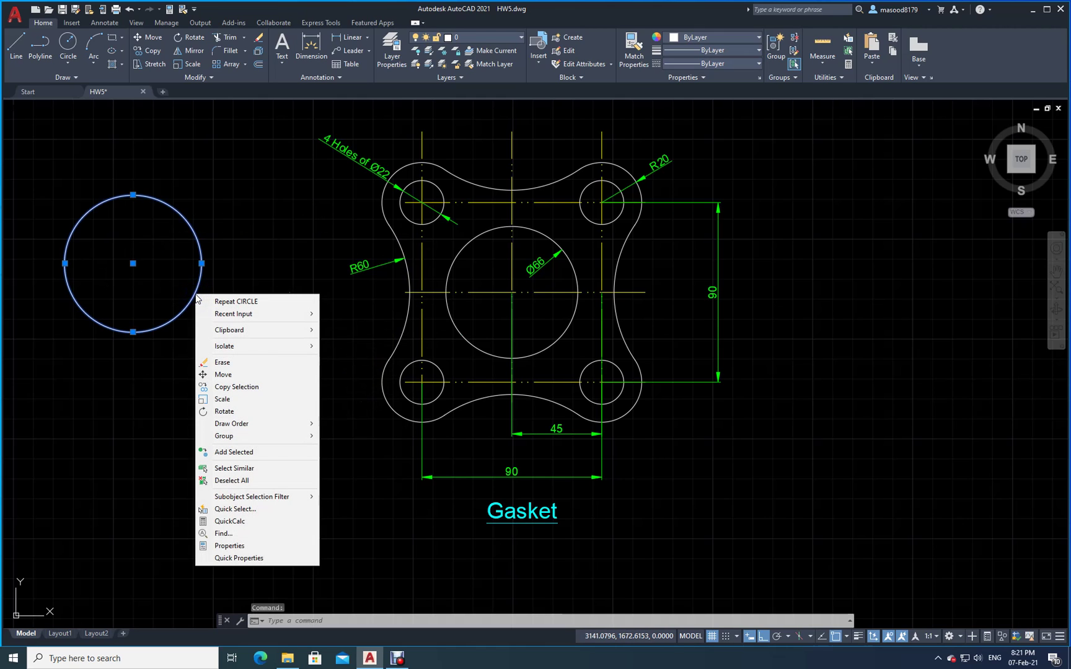
{"action": "left_click", "coordinate": [224, 545]}
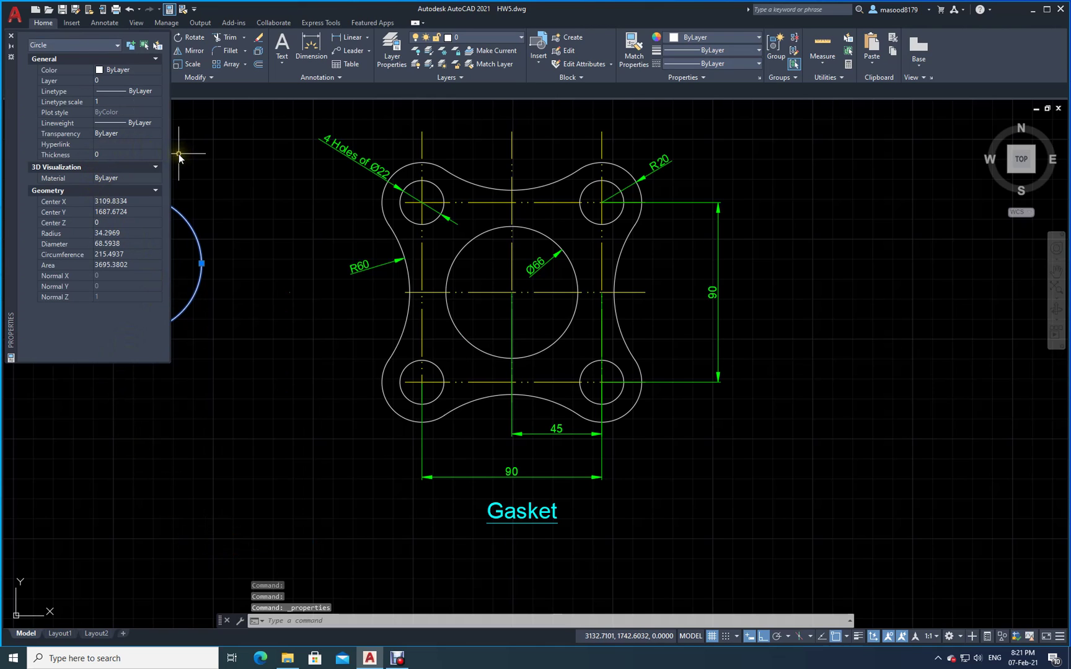
{"action": "left_click", "coordinate": [94, 81]}
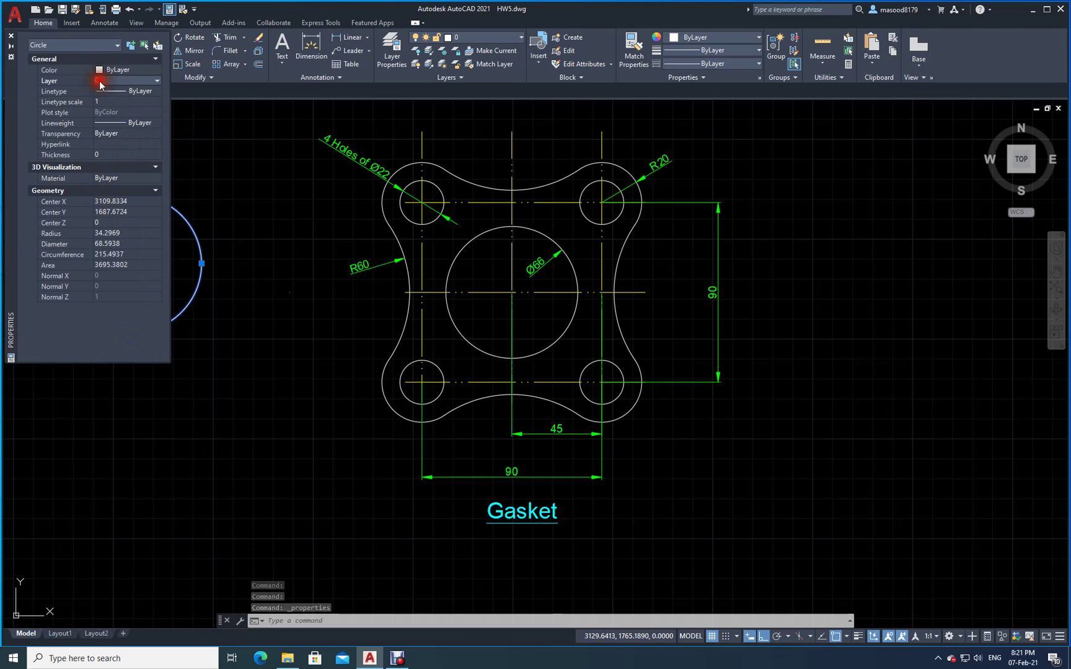
{"action": "left_click", "coordinate": [158, 80]}
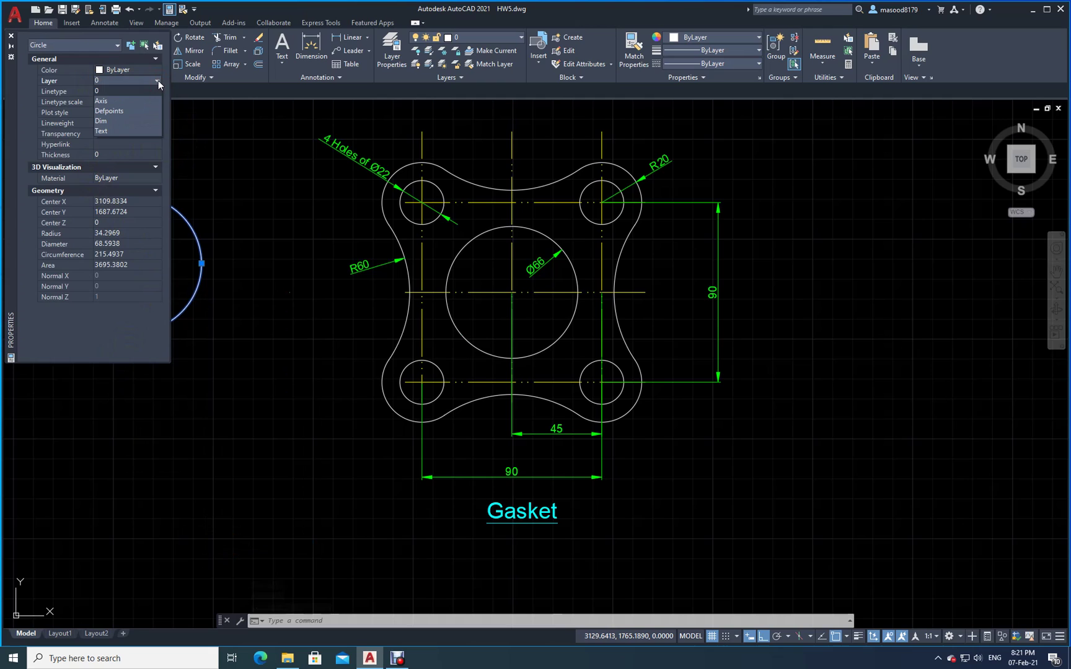
{"action": "left_click", "coordinate": [101, 131]}
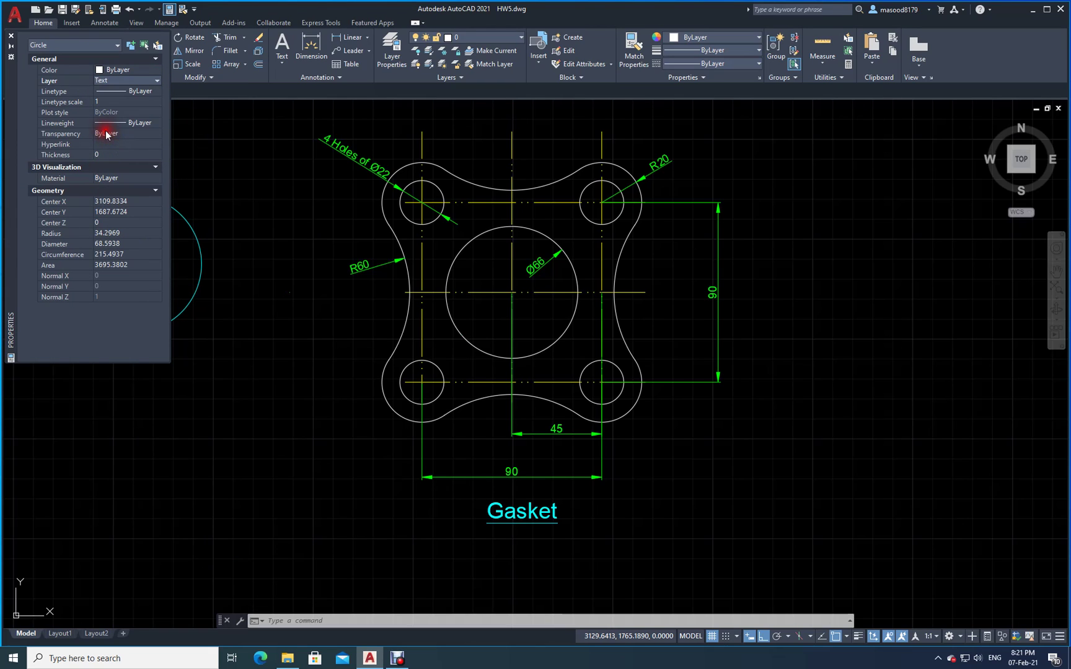
{"action": "left_click", "coordinate": [9, 39]}
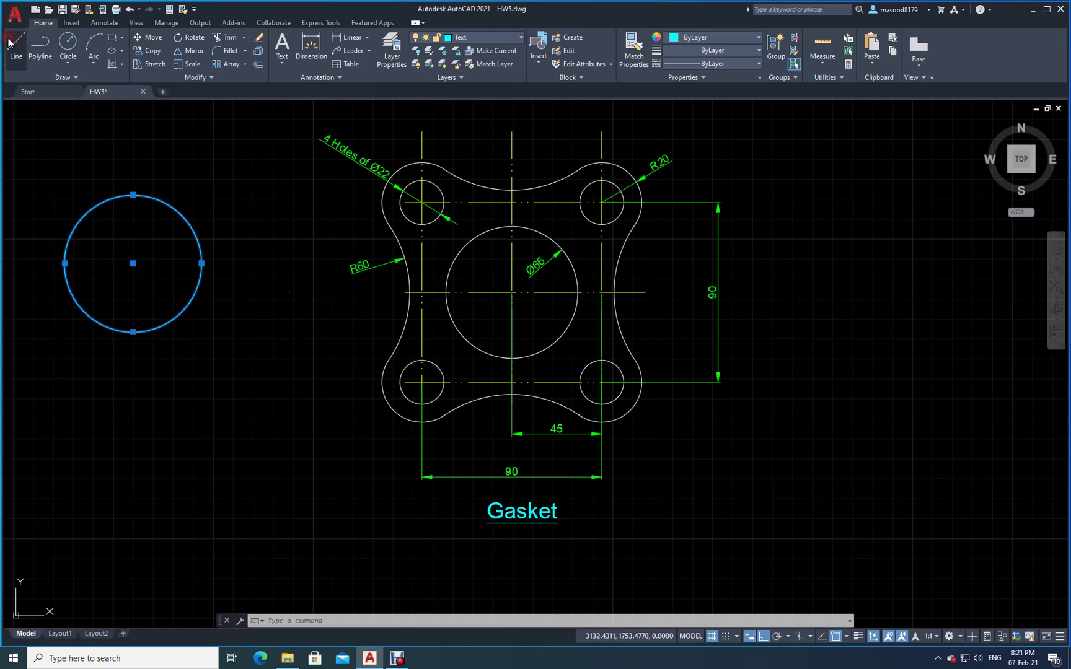
{"action": "left_click", "coordinate": [342, 532]}
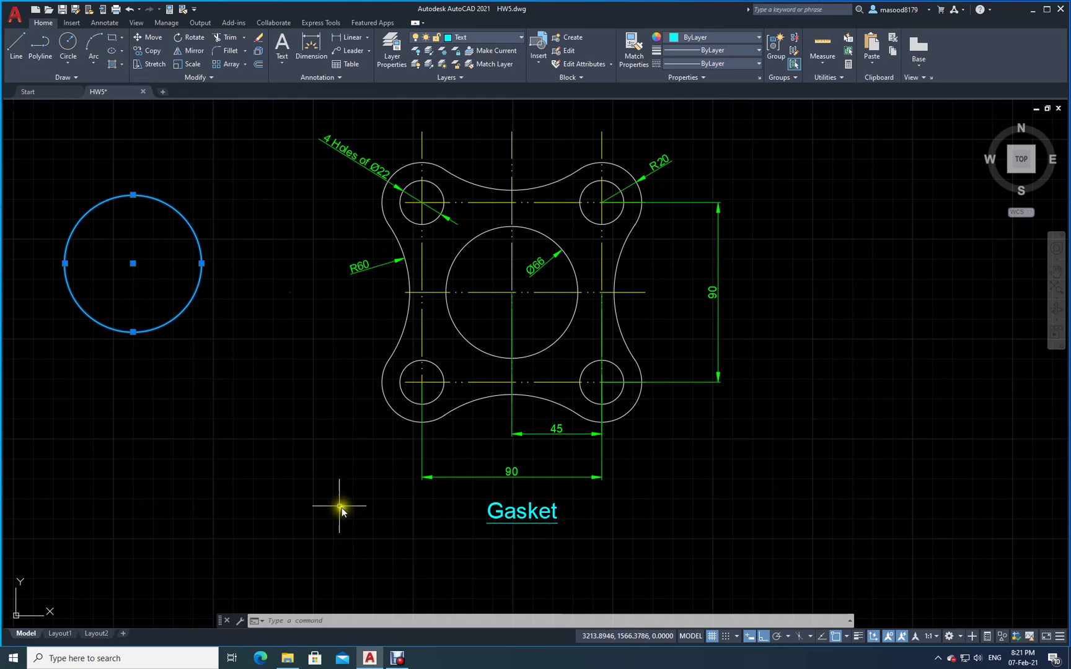
{"action": "key", "text": "Escape"}
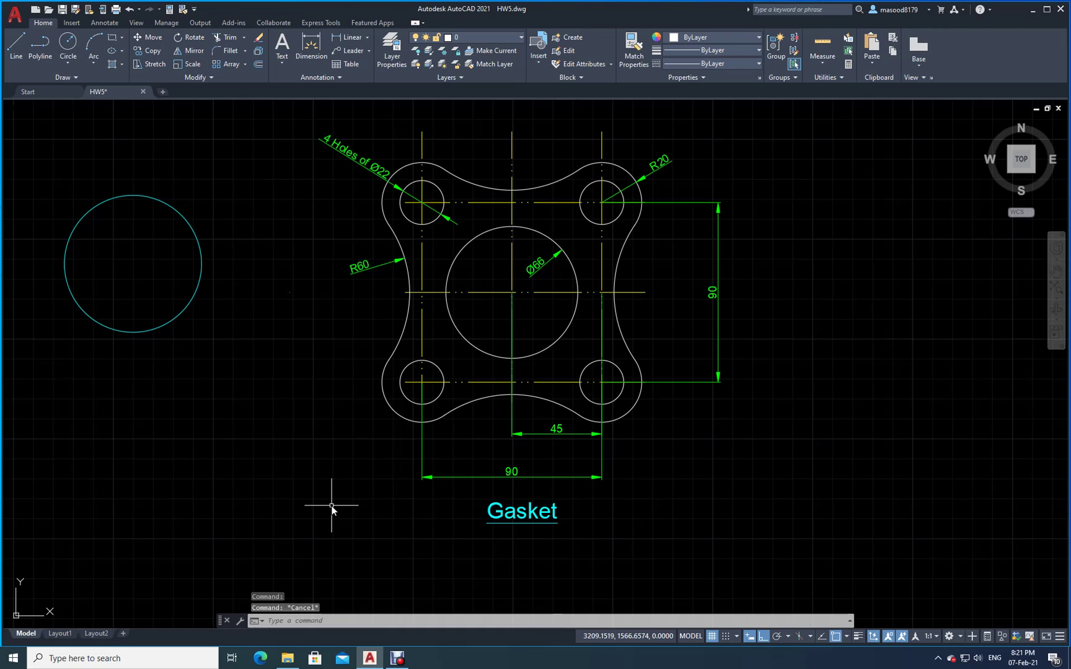
{"action": "left_click", "coordinate": [332, 505]}
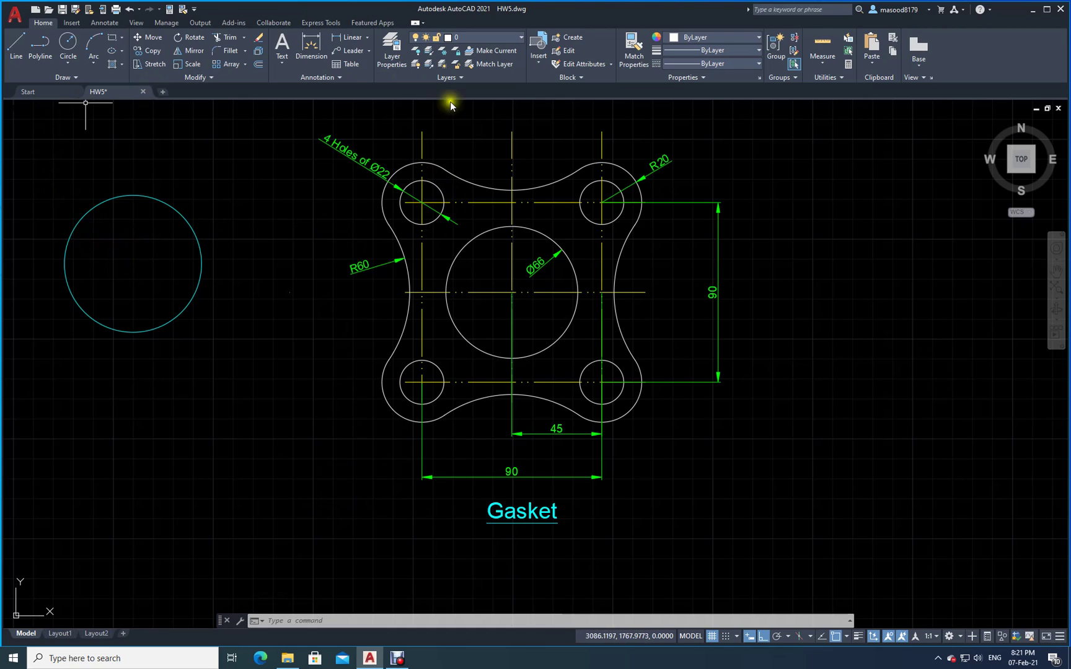
- Erase the circle beside the gasket
{"action": "left_click", "coordinate": [390, 50]}
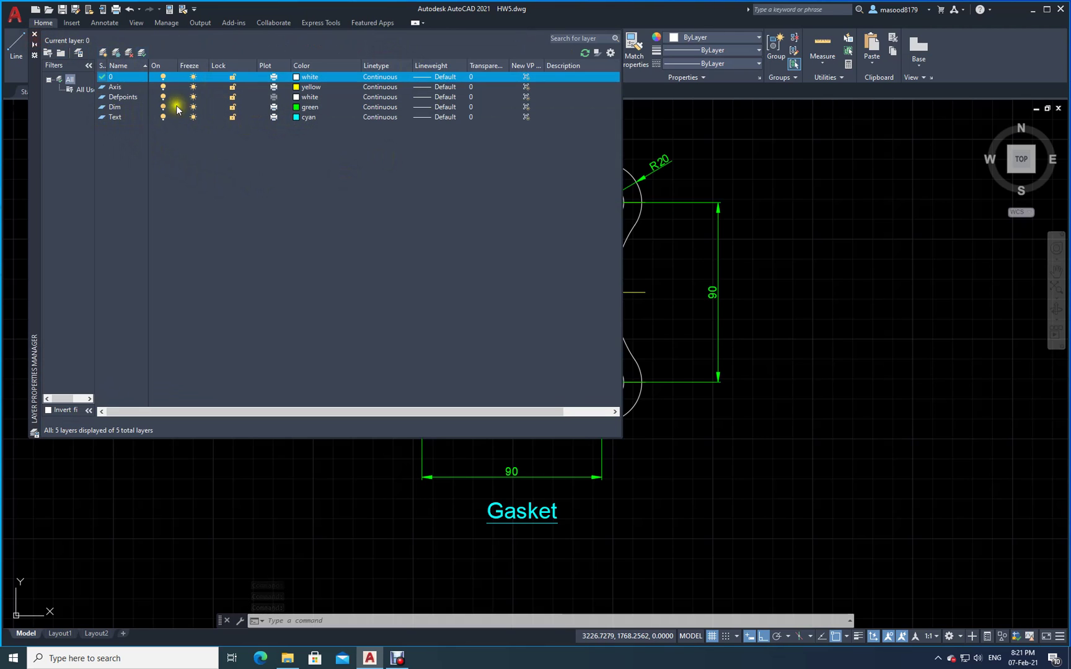
{"action": "left_click", "coordinate": [36, 32]}
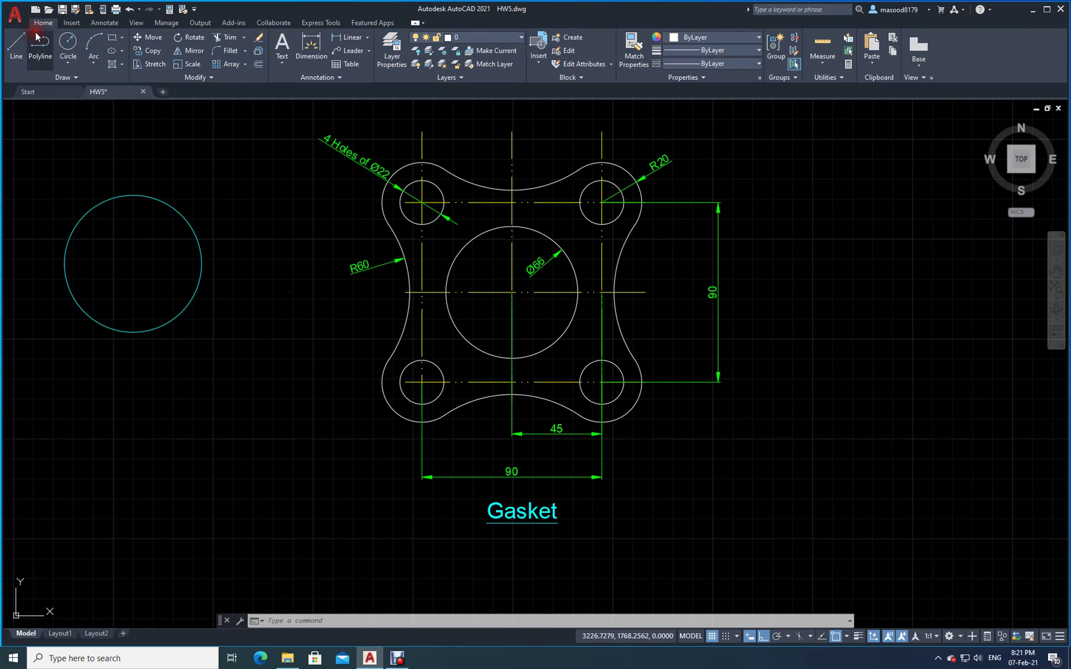
{"action": "left_click", "coordinate": [258, 38]}
{"action": "left_click", "coordinate": [207, 327]}
{"action": "left_click", "coordinate": [183, 294]}
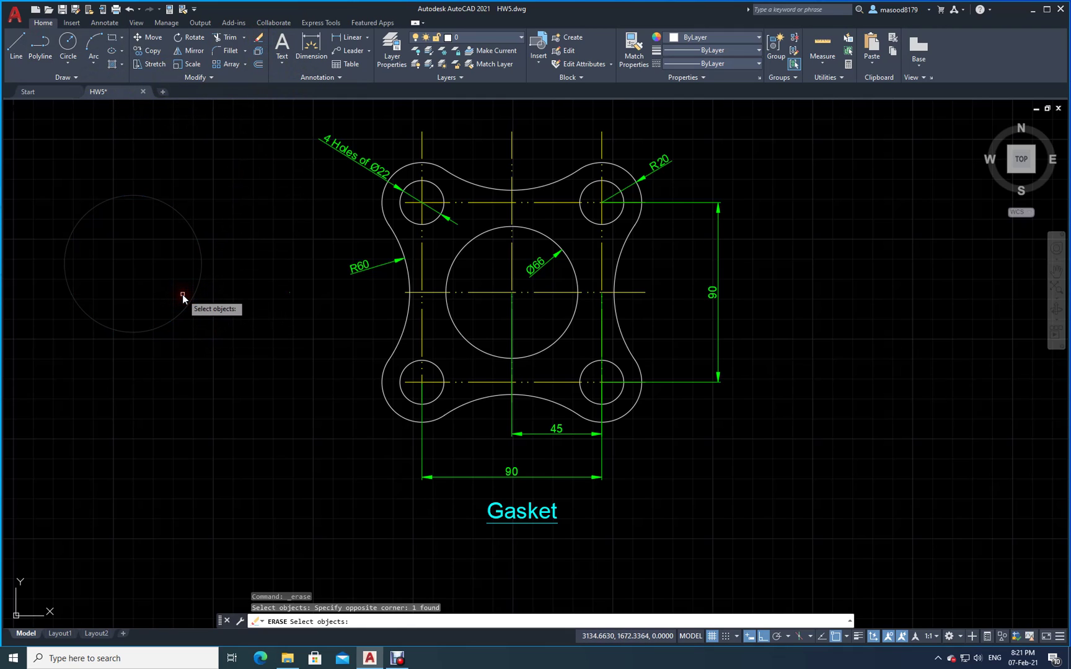
{"action": "key", "text": "Return"}
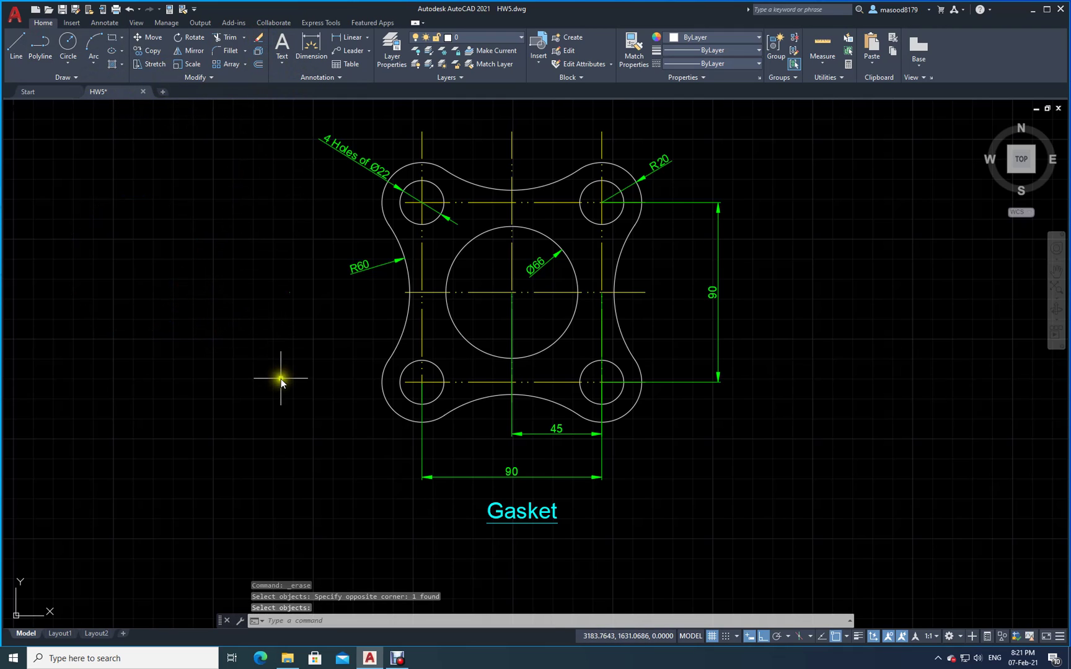
- Review the drawing's layers and their colors, linetypes and lineweights
{"action": "left_click", "coordinate": [519, 36]}
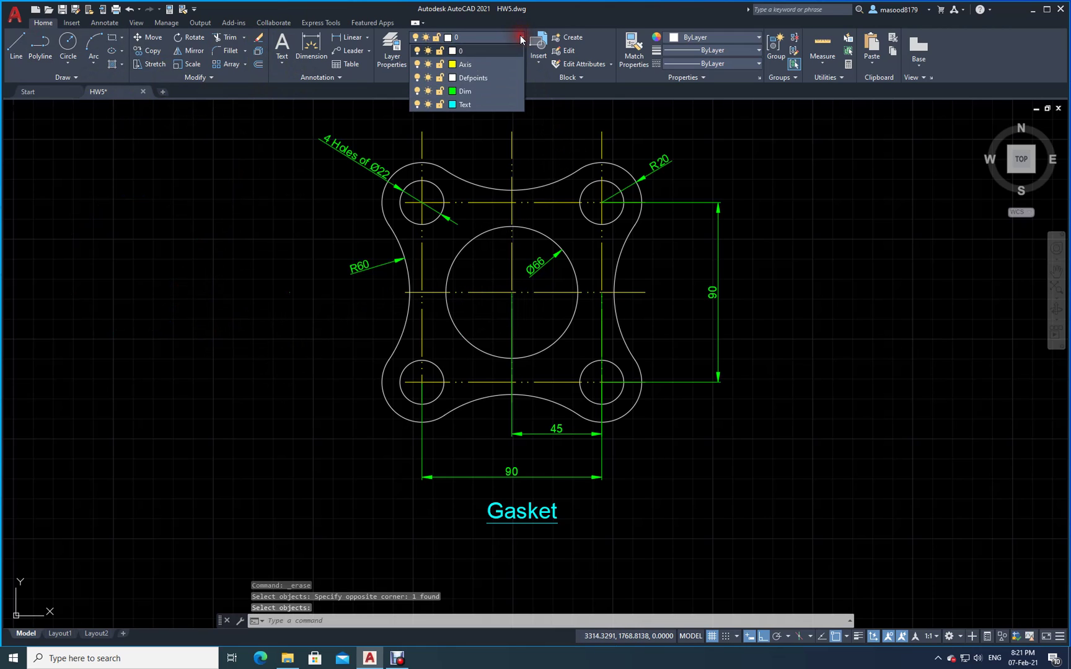
{"action": "left_click", "coordinate": [383, 47]}
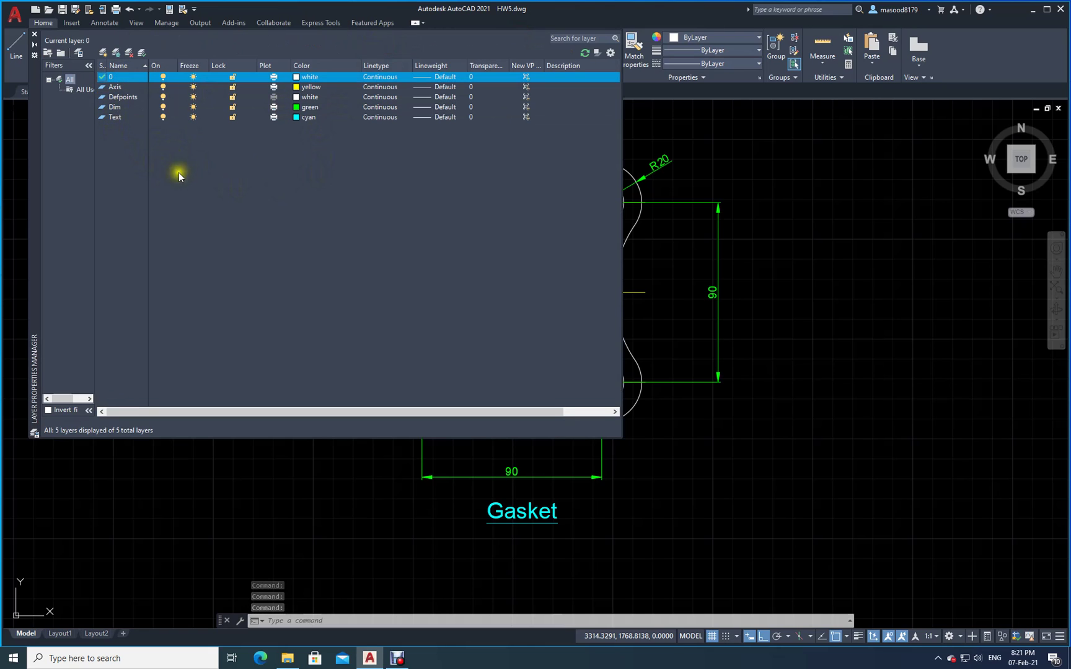
{"action": "left_click", "coordinate": [36, 34]}
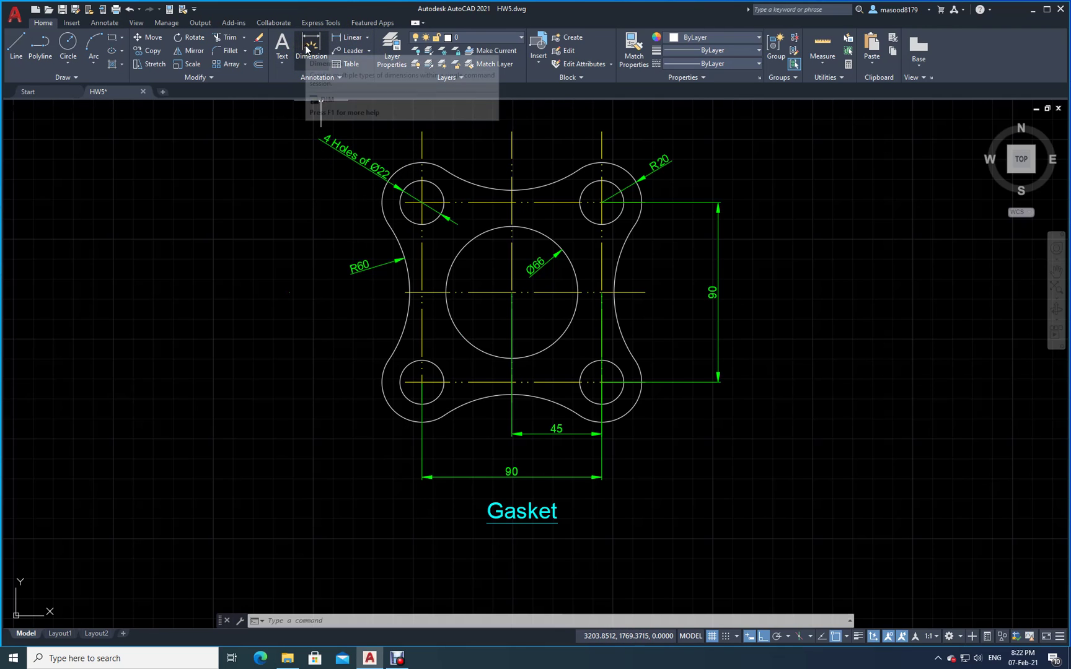
- Look through the available dimension types and leader options
{"action": "left_click", "coordinate": [367, 38]}
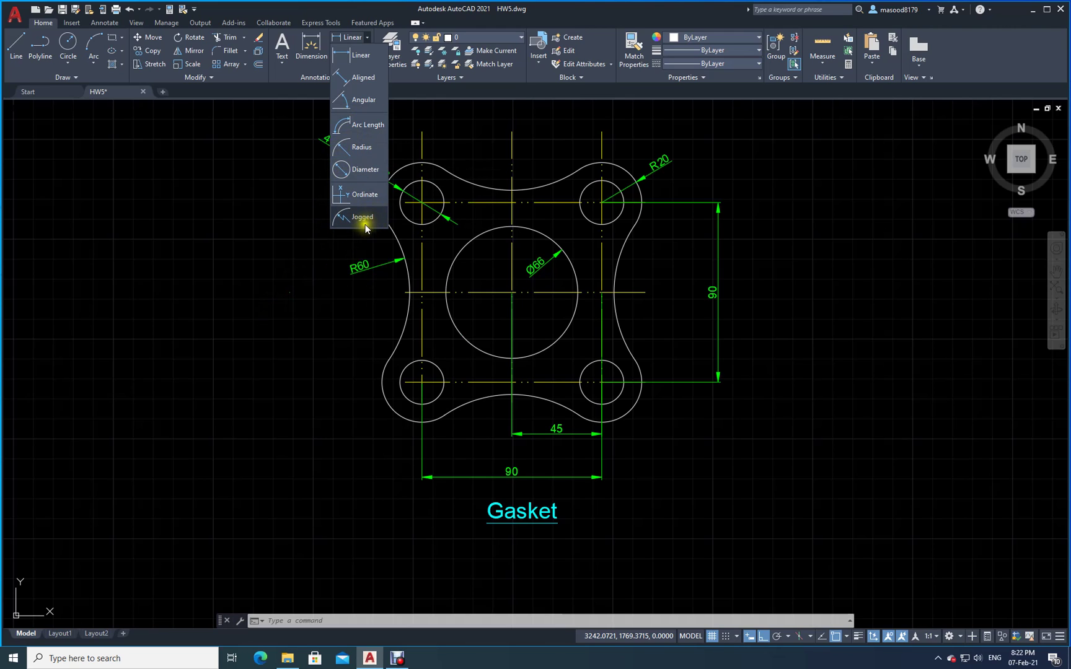
{"action": "left_click", "coordinate": [300, 221]}
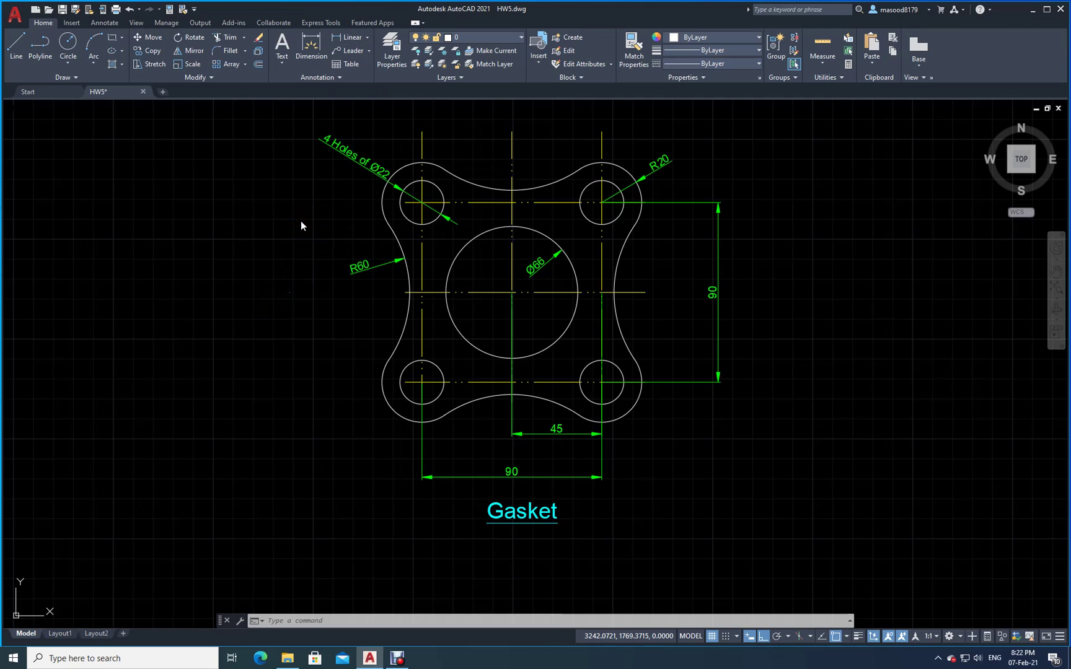
{"action": "left_click", "coordinate": [368, 52]}
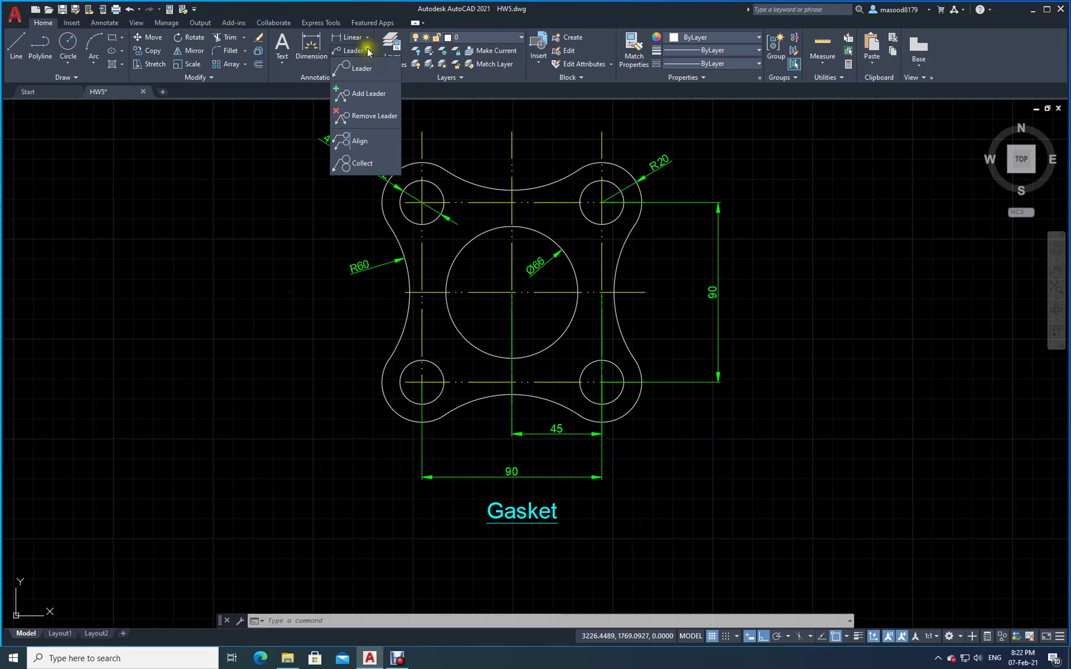
{"action": "left_click", "coordinate": [365, 51]}
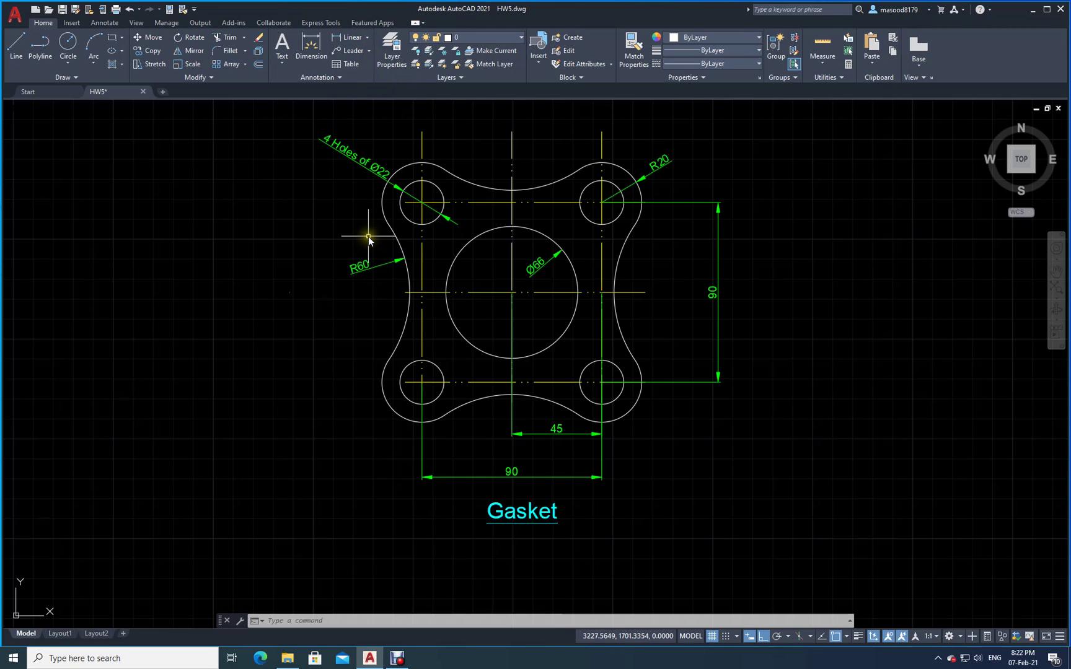
- Inspect the Standard text style's font, height and effects and the option for creating a new style, and leave without changes
{"action": "left_click", "coordinate": [339, 77]}
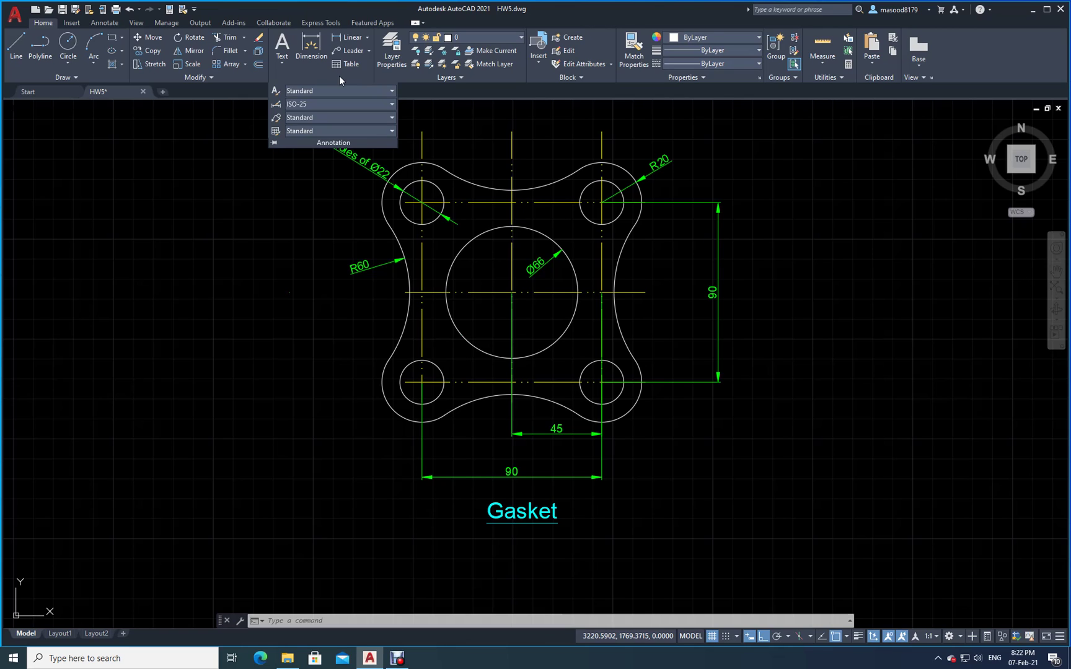
{"action": "left_click", "coordinate": [392, 91]}
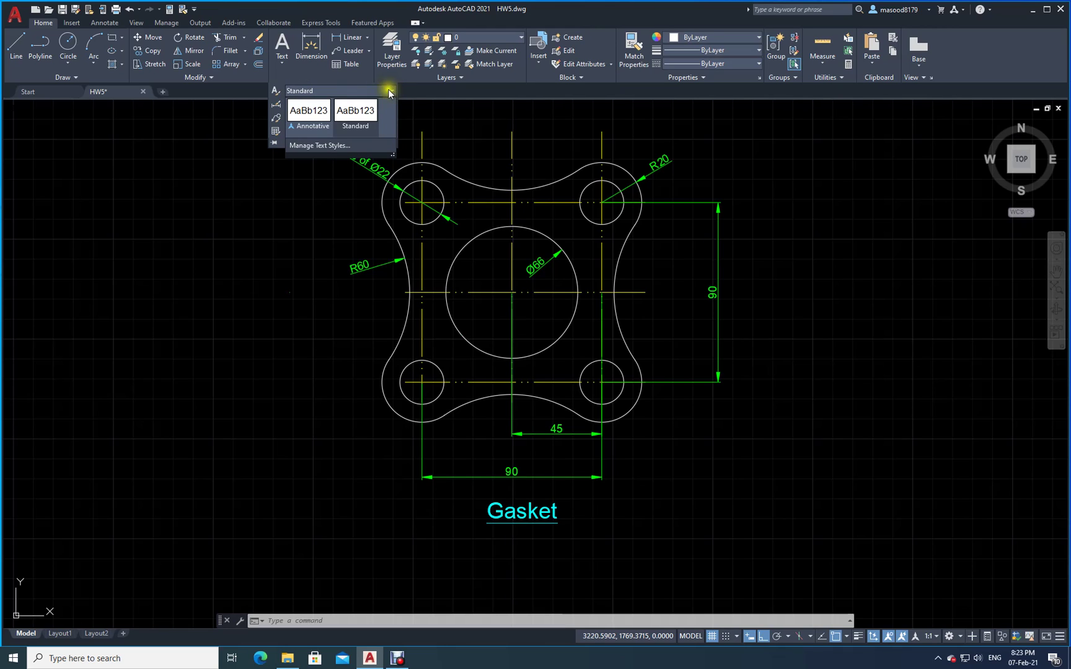
{"action": "left_click", "coordinate": [304, 146]}
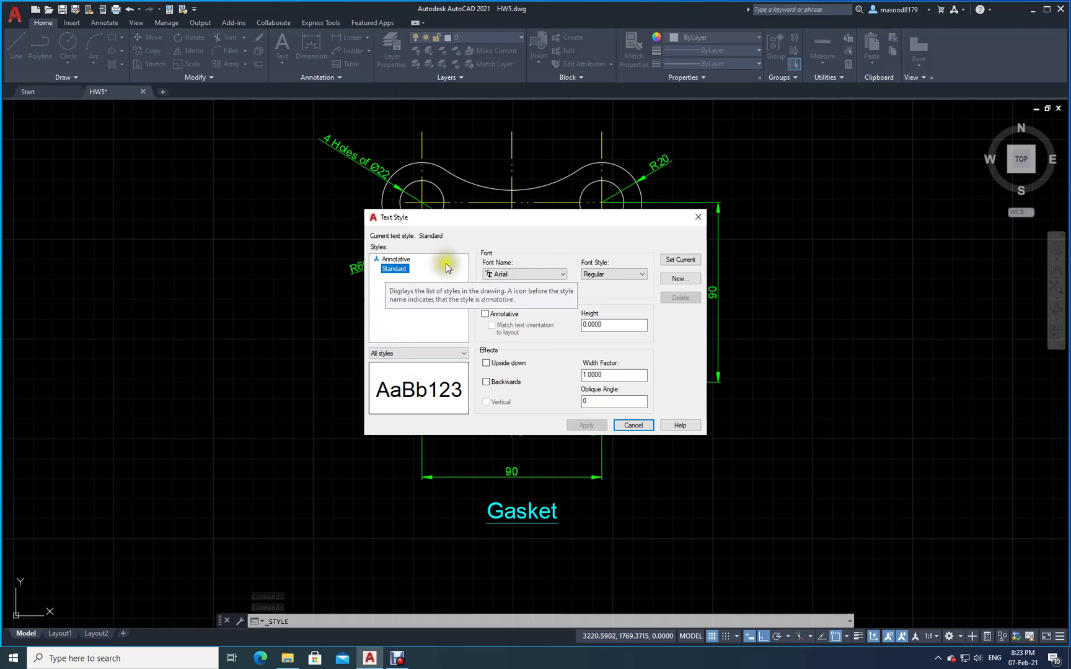
{"action": "left_click", "coordinate": [681, 278]}
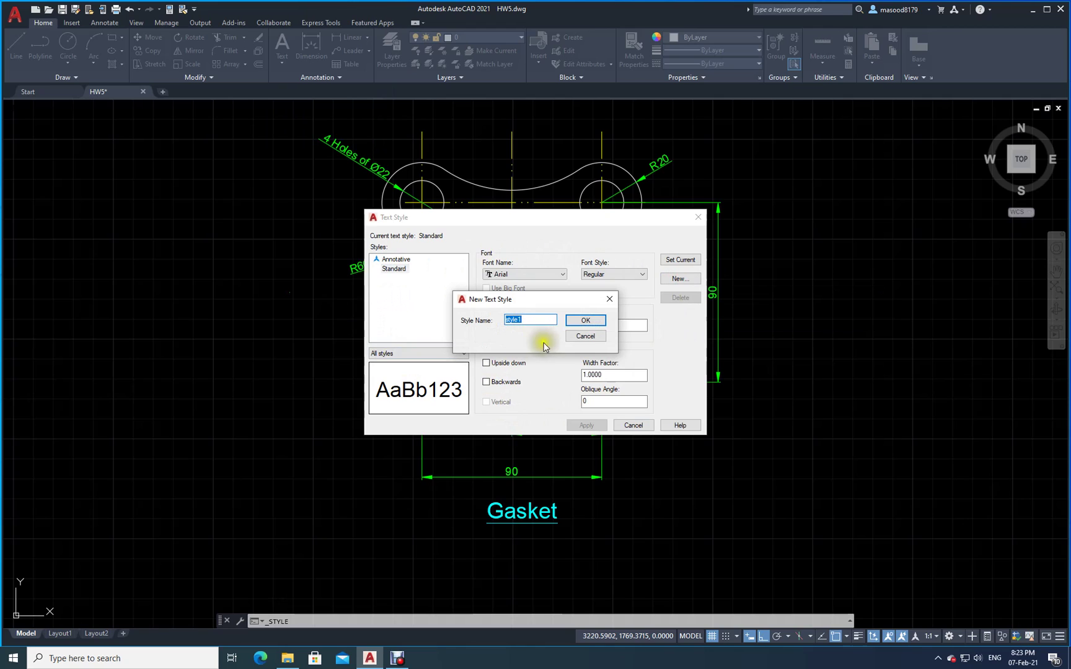
{"action": "left_click", "coordinate": [585, 336]}
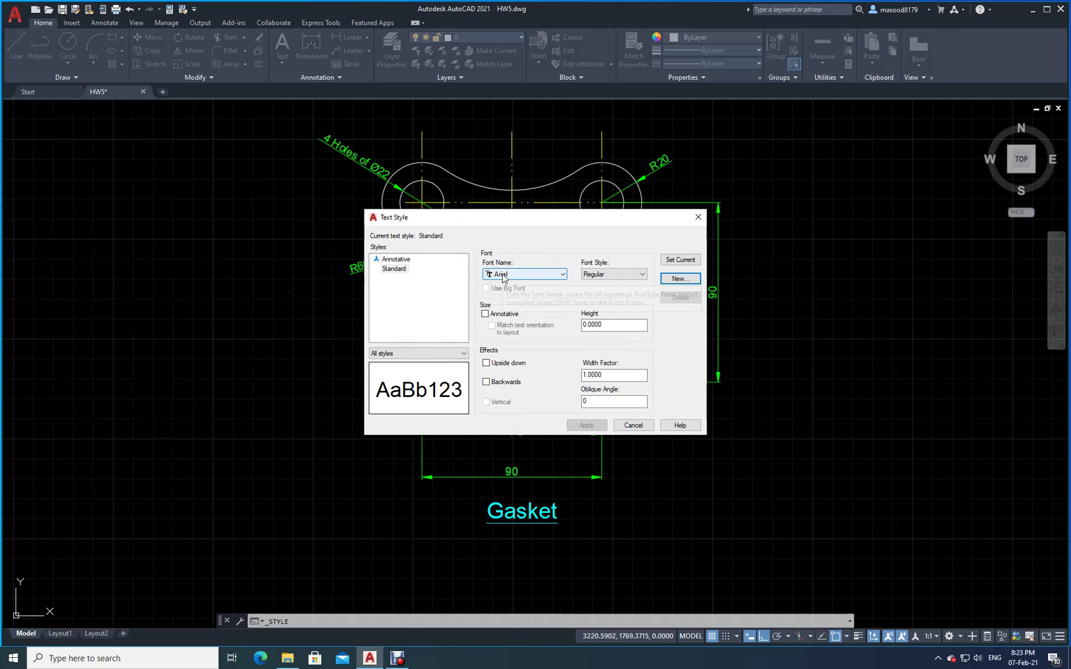
{"action": "left_click", "coordinate": [633, 426]}
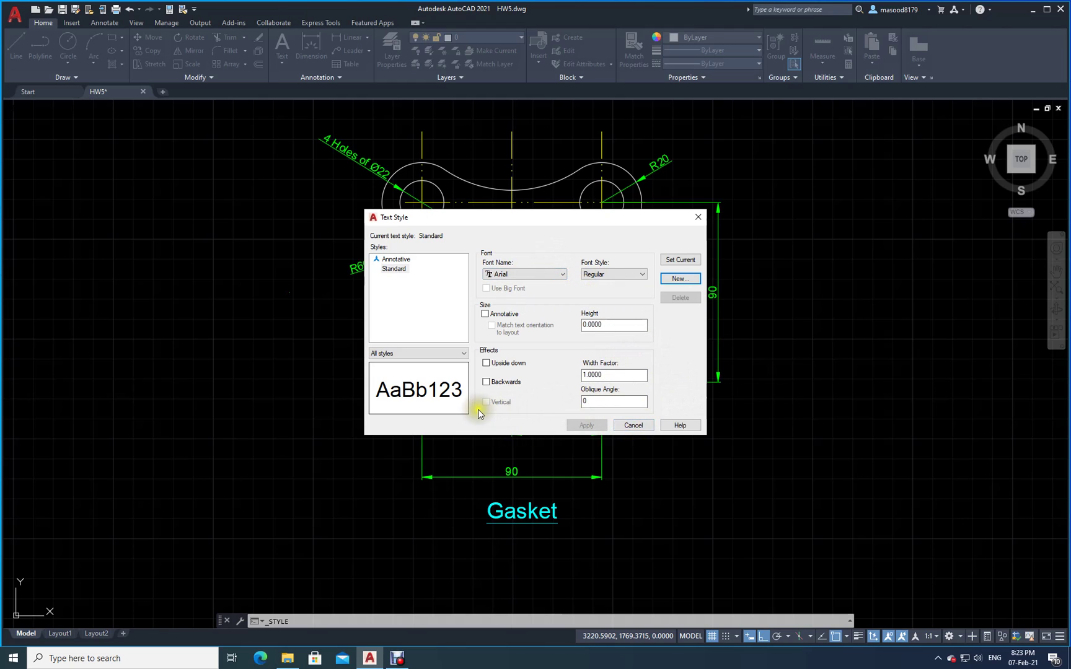
{"action": "left_click", "coordinate": [633, 425]}
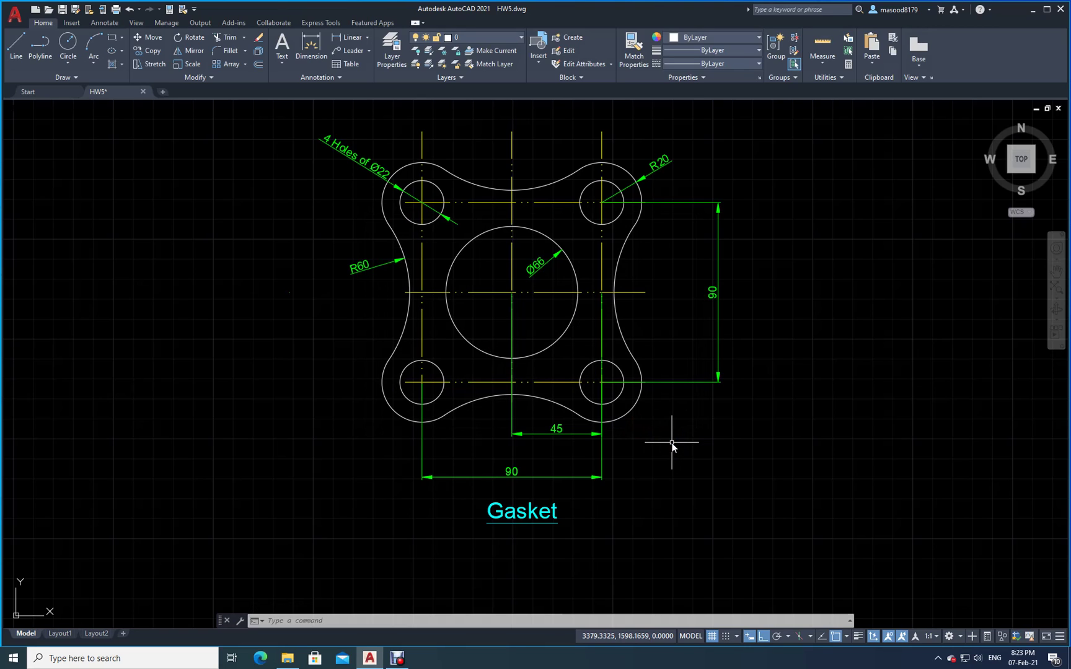
- Make the Dim layer current and close the layer properties
{"action": "left_click", "coordinate": [659, 436]}
{"action": "left_click", "coordinate": [521, 37]}
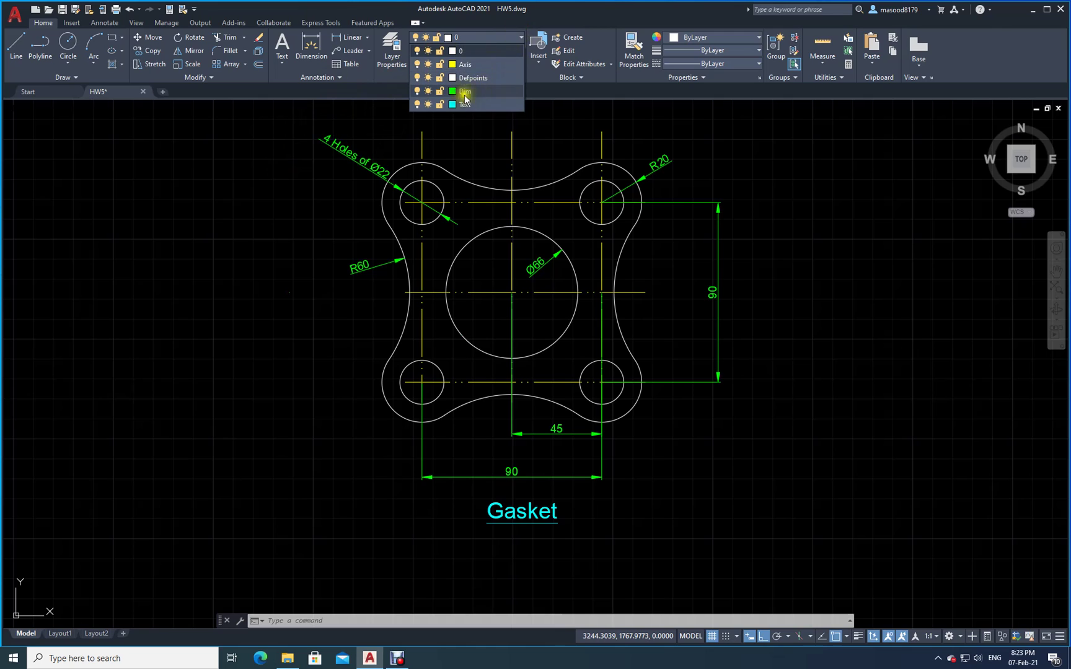
{"action": "left_click", "coordinate": [391, 41]}
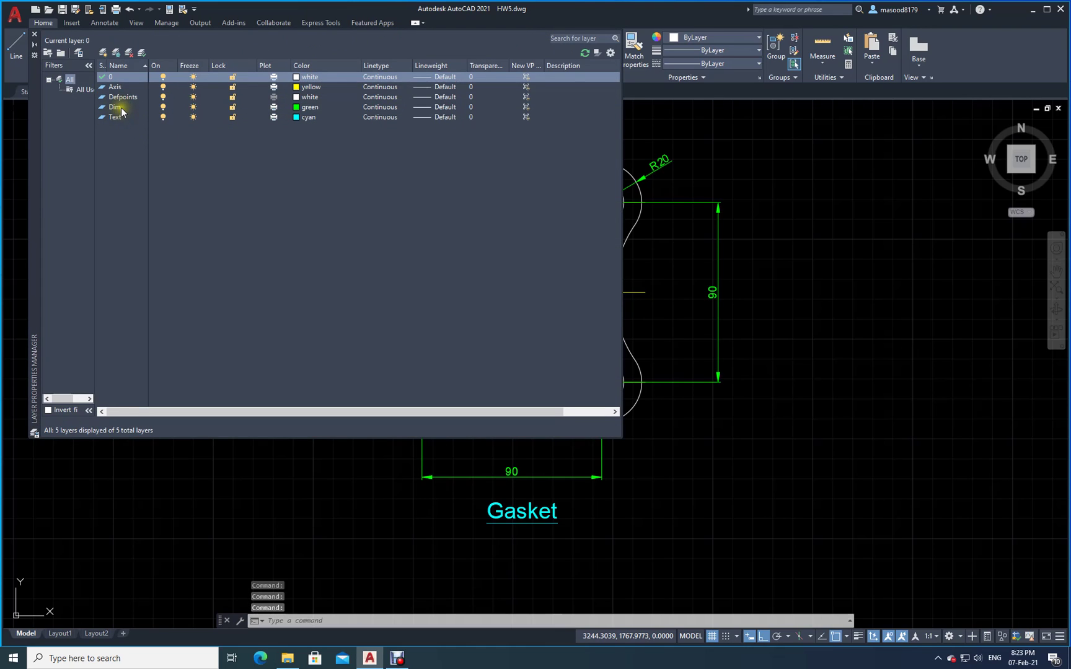
{"action": "double_click", "coordinate": [120, 107]}
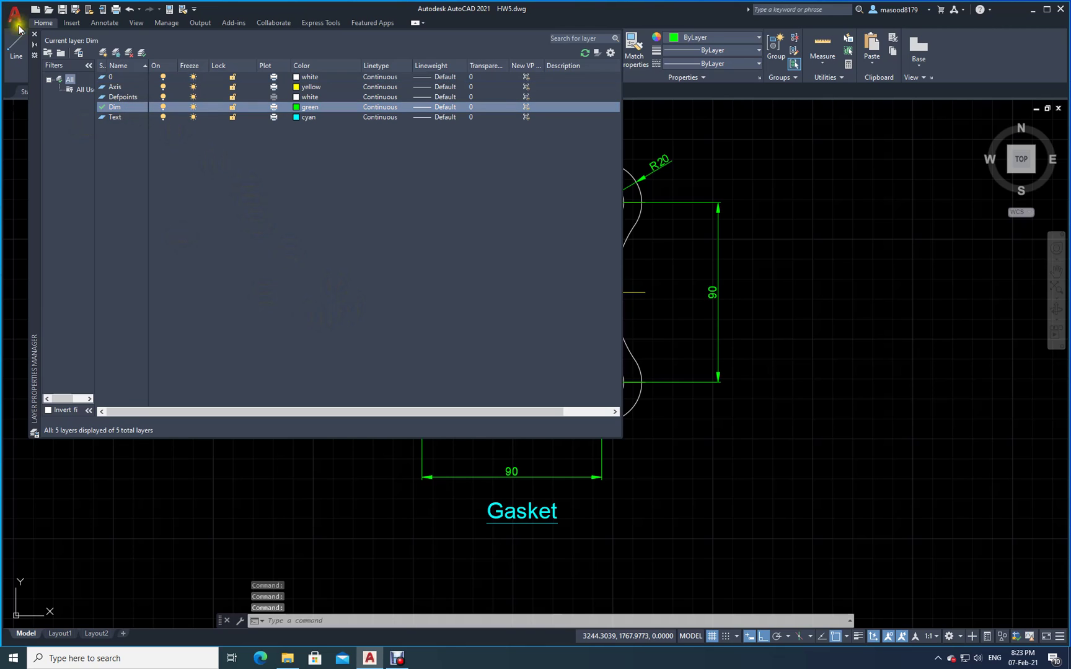
{"action": "left_click", "coordinate": [37, 32]}
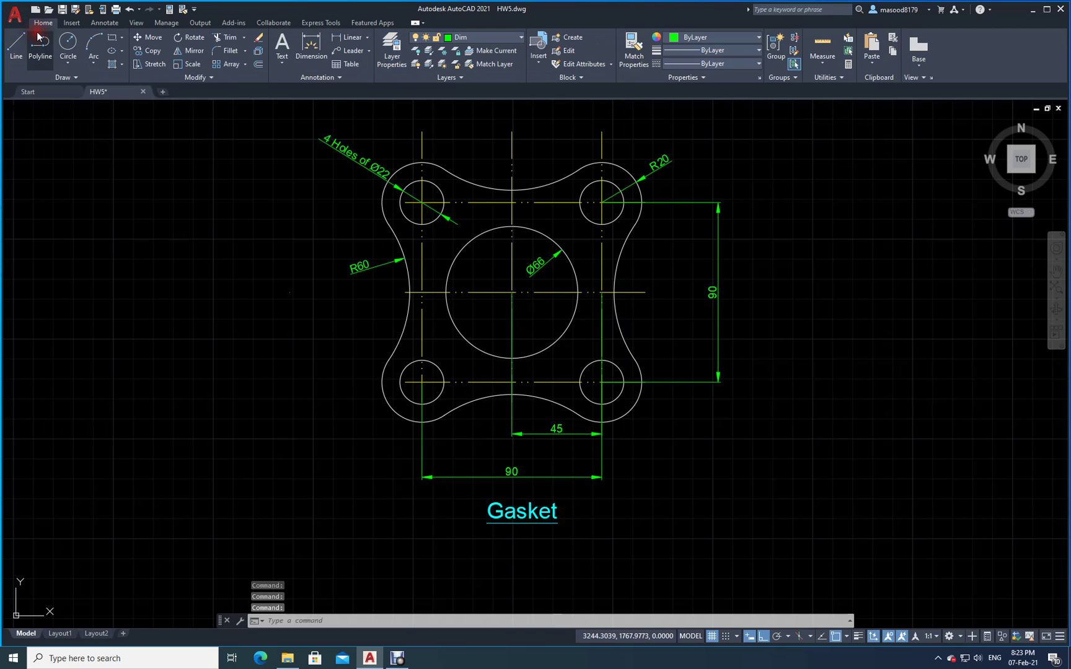
- Erase both horizontal dimensions below the gasket, the vertical dimension beside it, the Ø66 diameter dimension and the R60 radius dimension
{"action": "left_click", "coordinate": [257, 40]}
{"action": "left_click", "coordinate": [569, 494]}
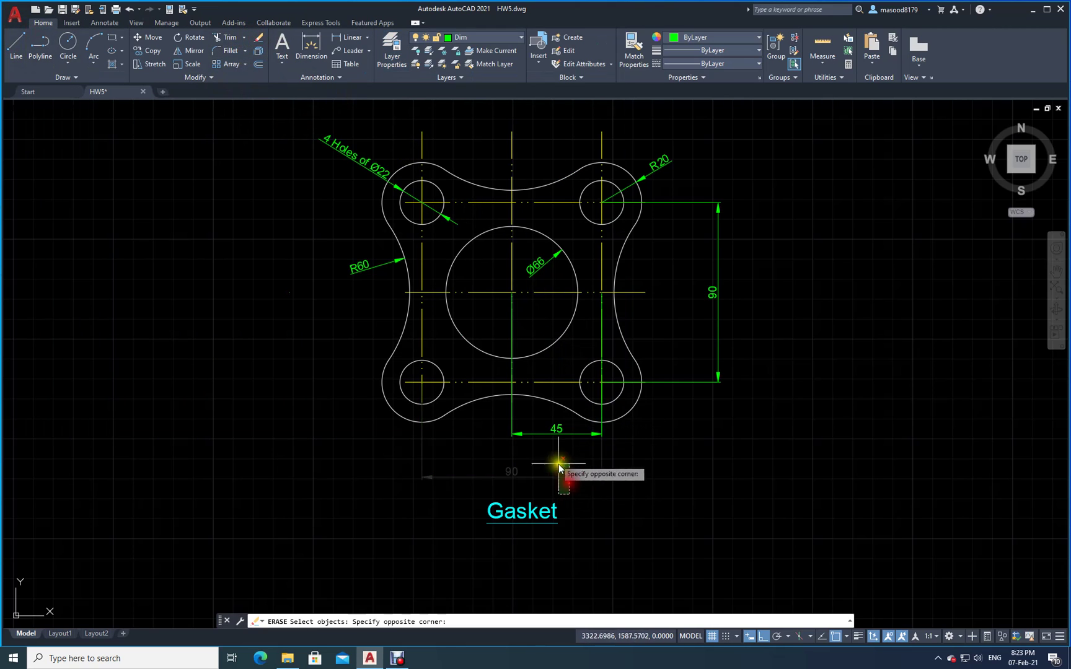
{"action": "left_click", "coordinate": [539, 426]}
{"action": "left_click", "coordinate": [745, 335]}
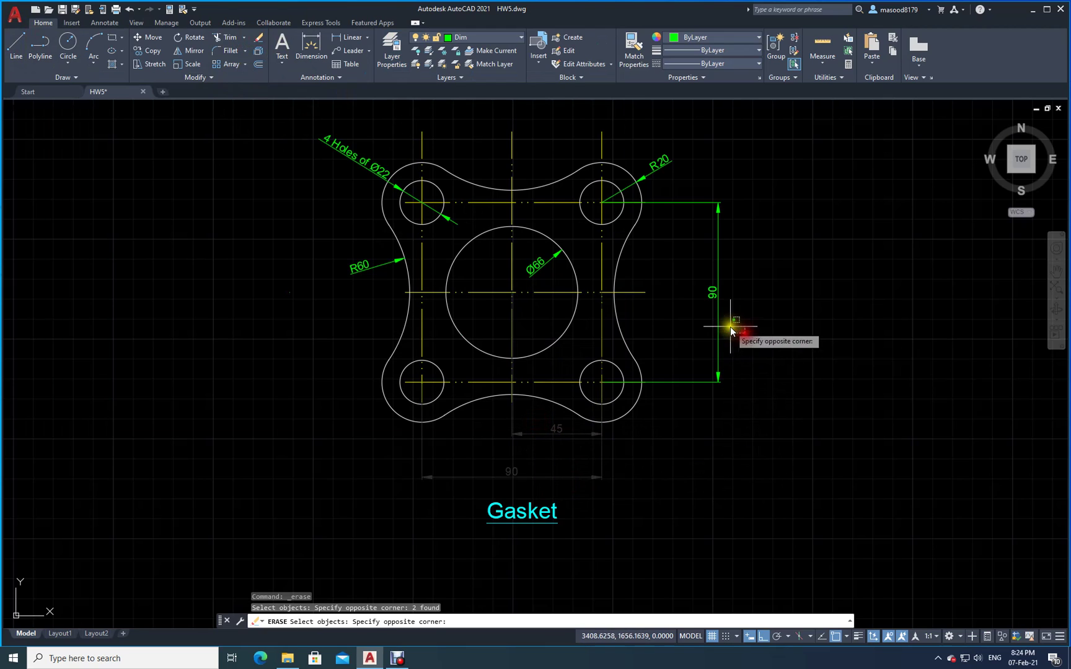
{"action": "left_click", "coordinate": [690, 295]}
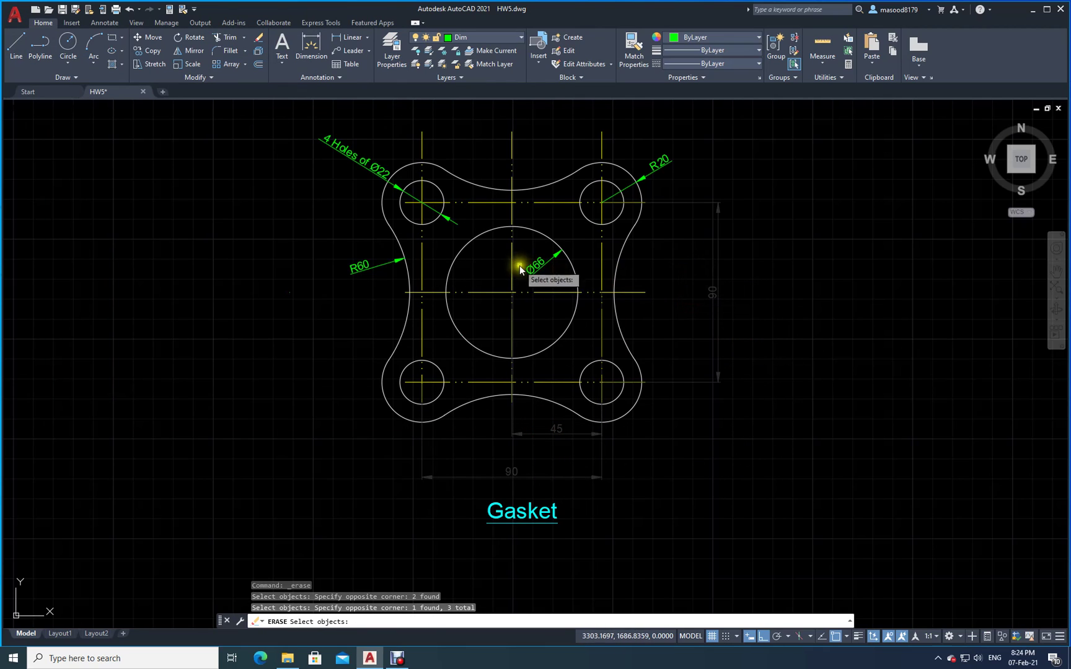
{"action": "left_click", "coordinate": [544, 282]}
{"action": "left_click", "coordinate": [363, 285]}
{"action": "left_click", "coordinate": [347, 252]}
{"action": "key", "text": "Return"}
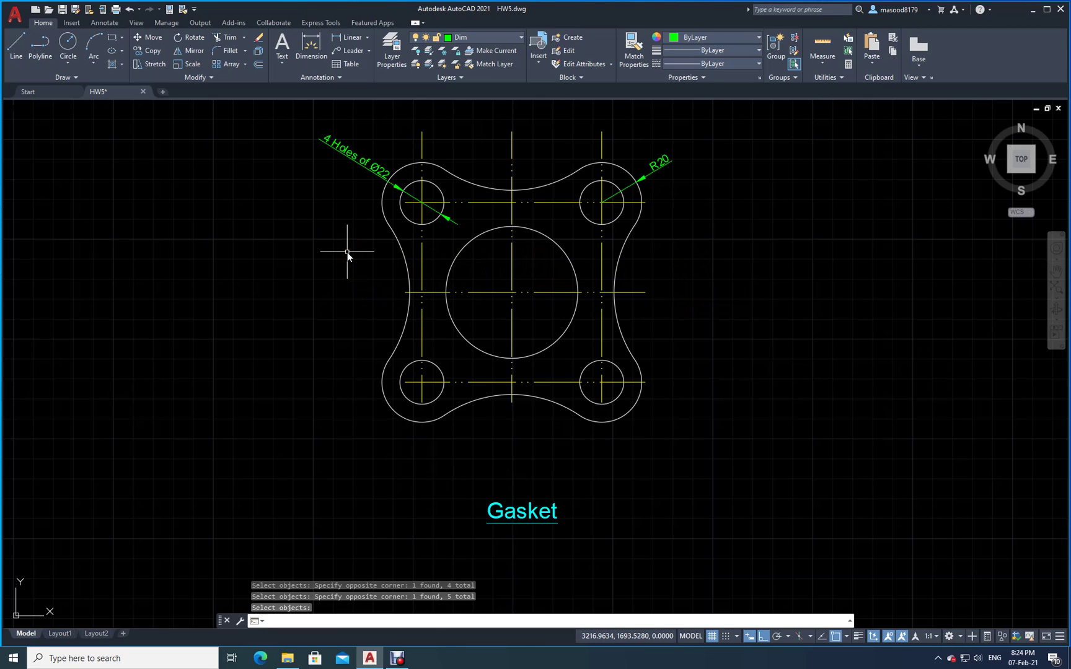
- Erase the R20 radius dimension at the gasket's upper-right corner
{"action": "left_click", "coordinate": [257, 36]}
{"action": "left_click", "coordinate": [682, 198]}
{"action": "left_click", "coordinate": [661, 158]}
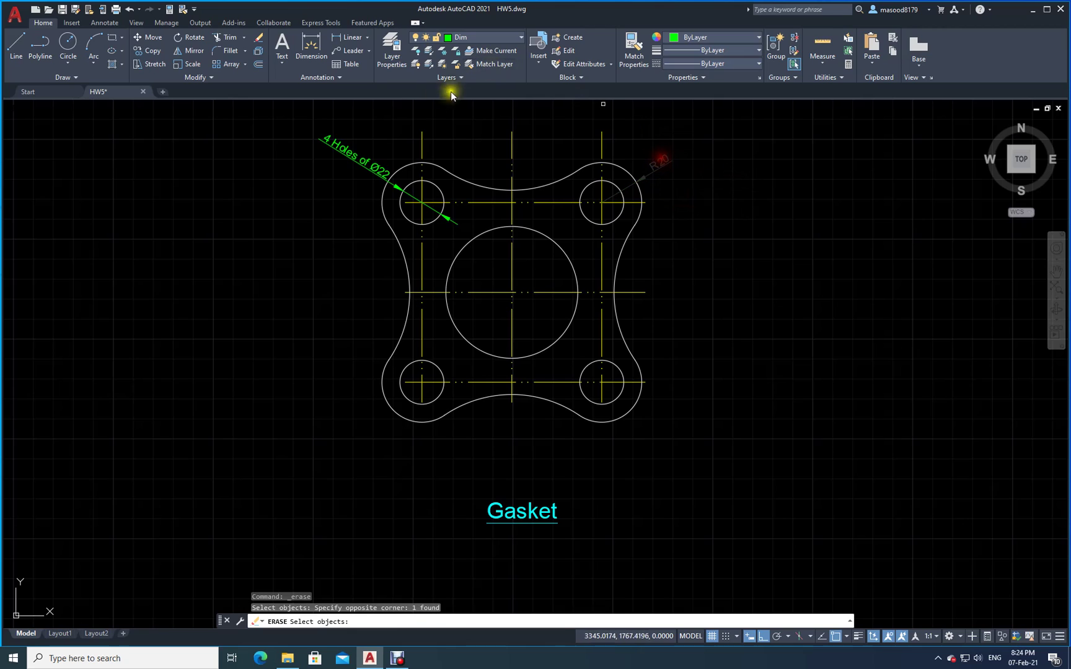
{"action": "key", "text": "Return"}
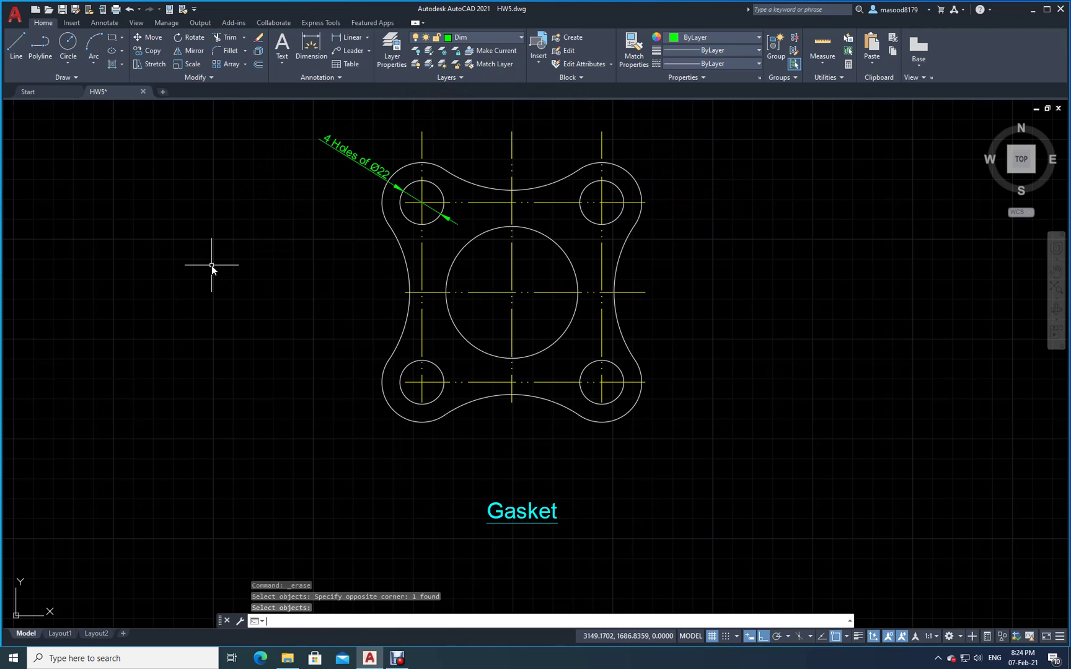
{"action": "left_click", "coordinate": [314, 41]}
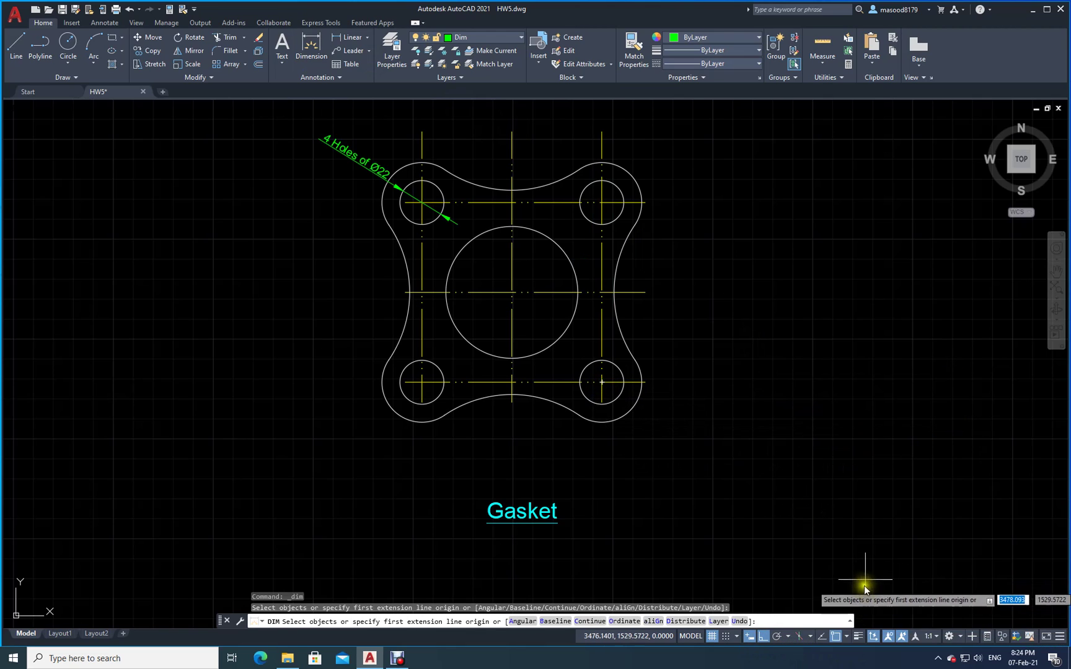
{"action": "left_click", "coordinate": [847, 636]}
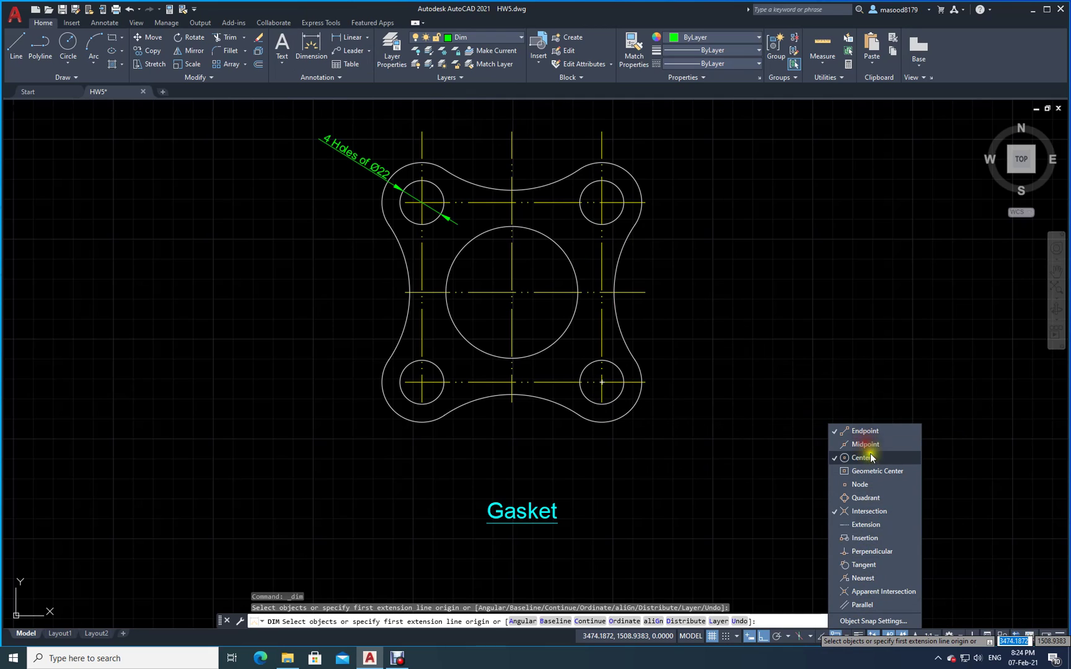
{"action": "left_click", "coordinate": [875, 429]}
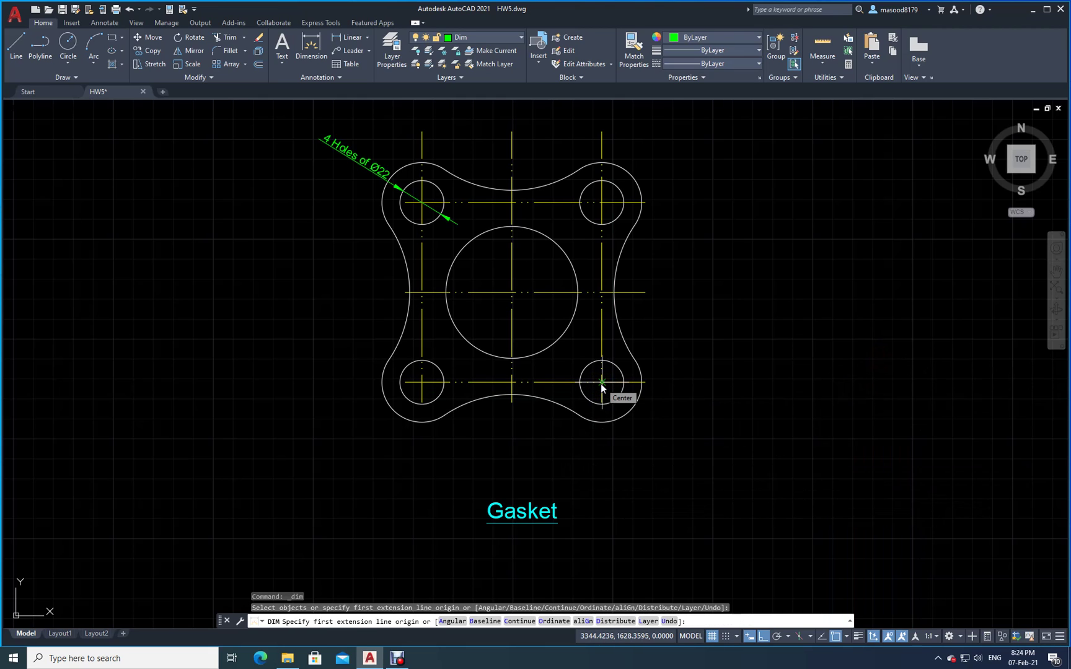
{"action": "left_click", "coordinate": [600, 384]}
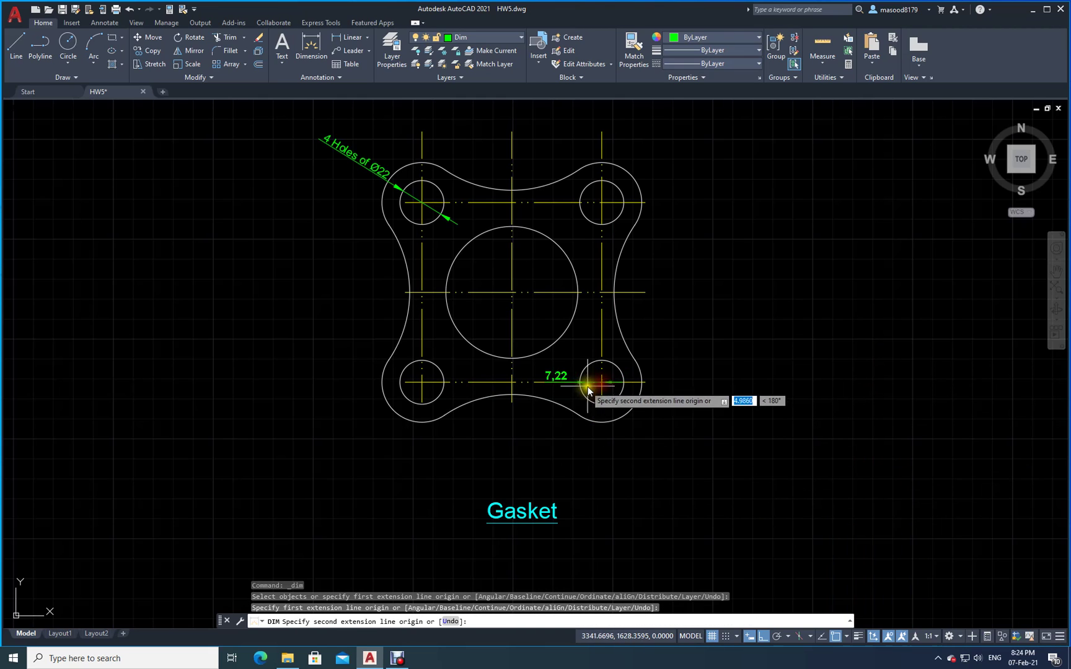
{"action": "left_click", "coordinate": [422, 383]}
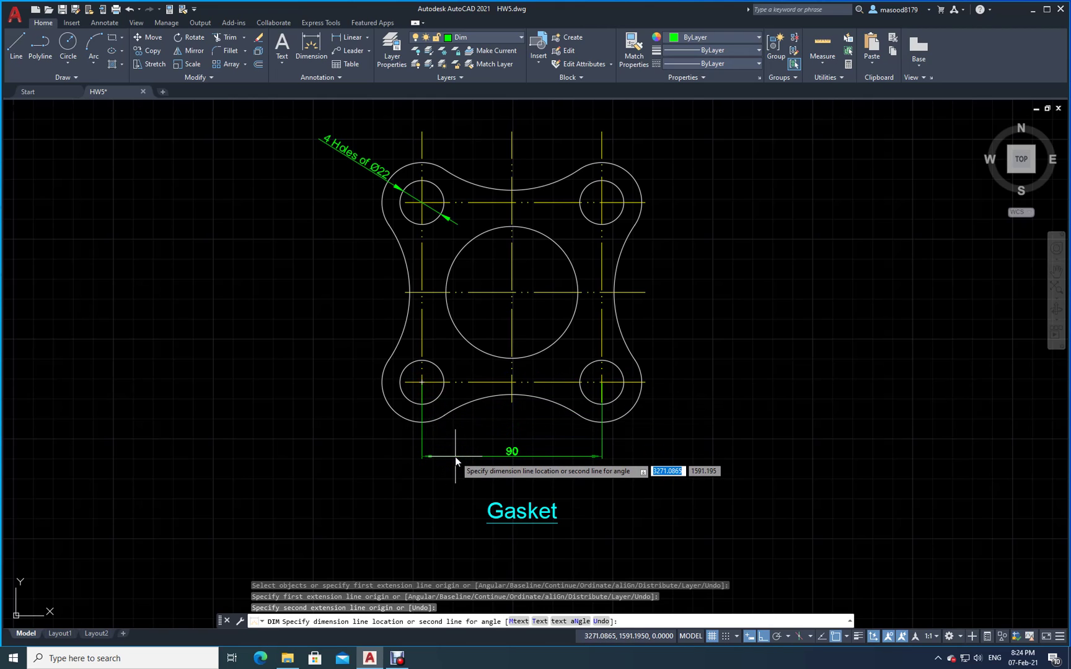
{"action": "key", "text": "Escape"}
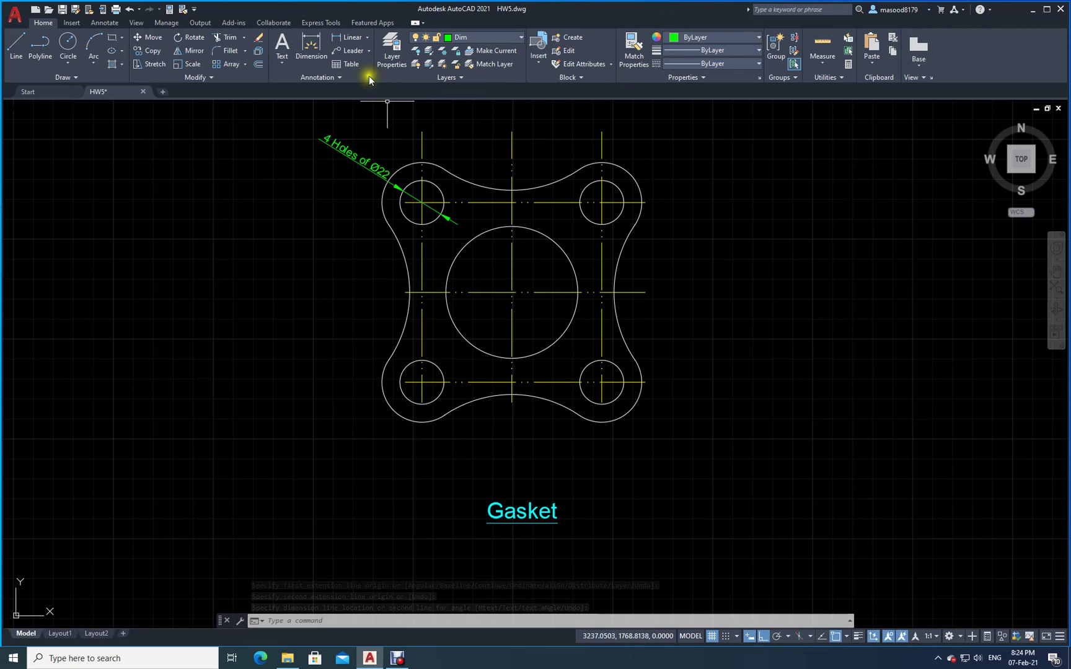
- Add a horizontal linear dimension between the centers of the two lower holes, placed below the gasket
{"action": "left_click", "coordinate": [348, 37]}
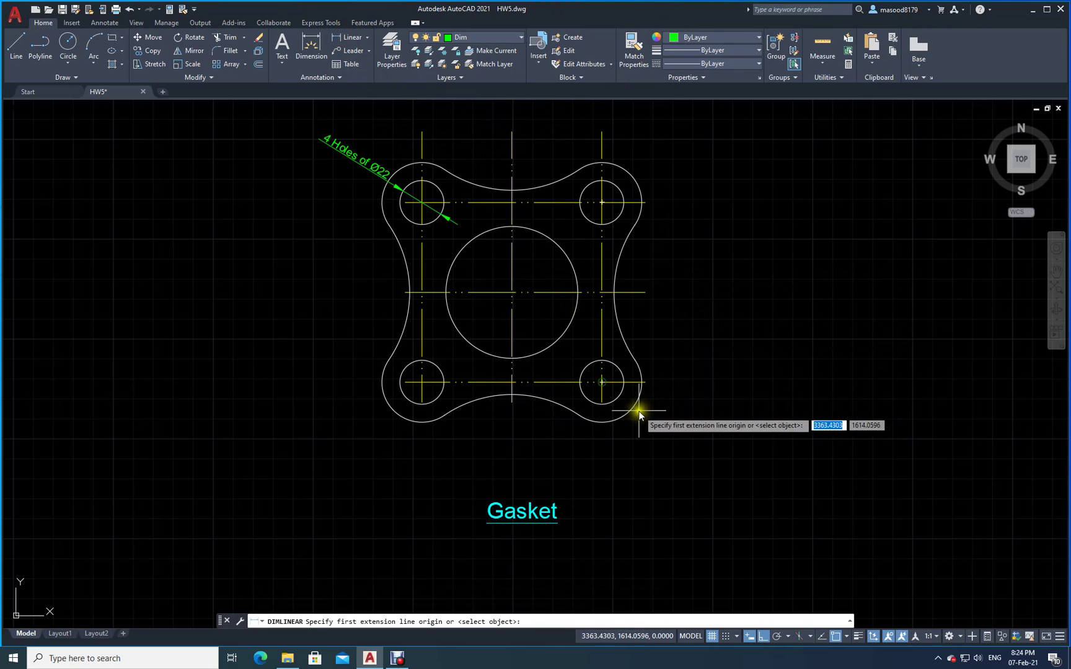
{"action": "left_click", "coordinate": [602, 383]}
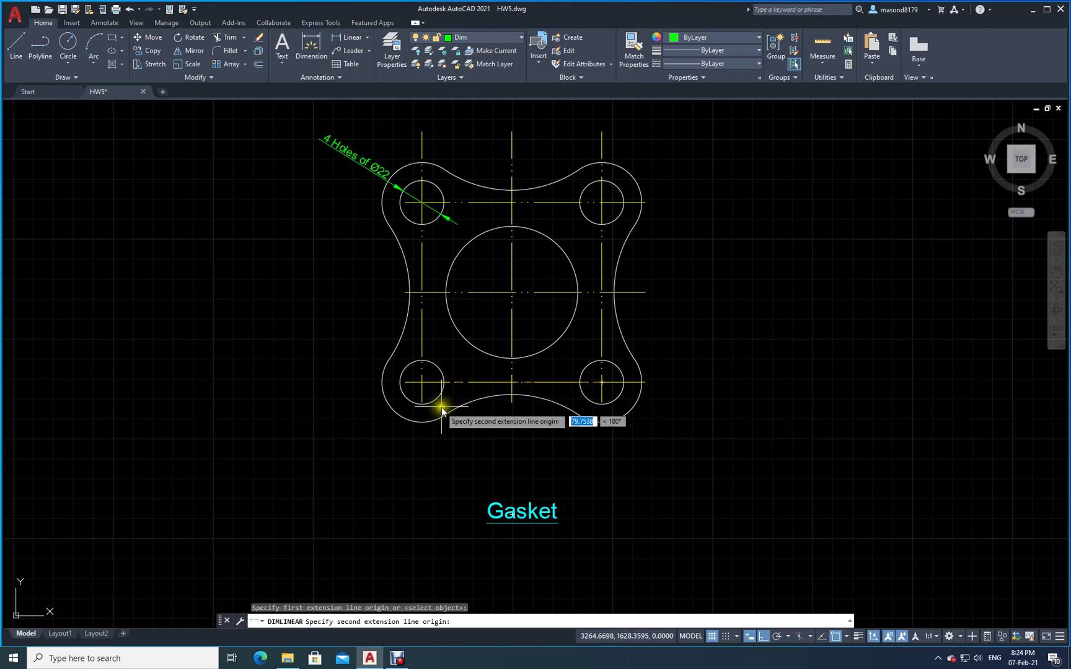
{"action": "left_click", "coordinate": [422, 382]}
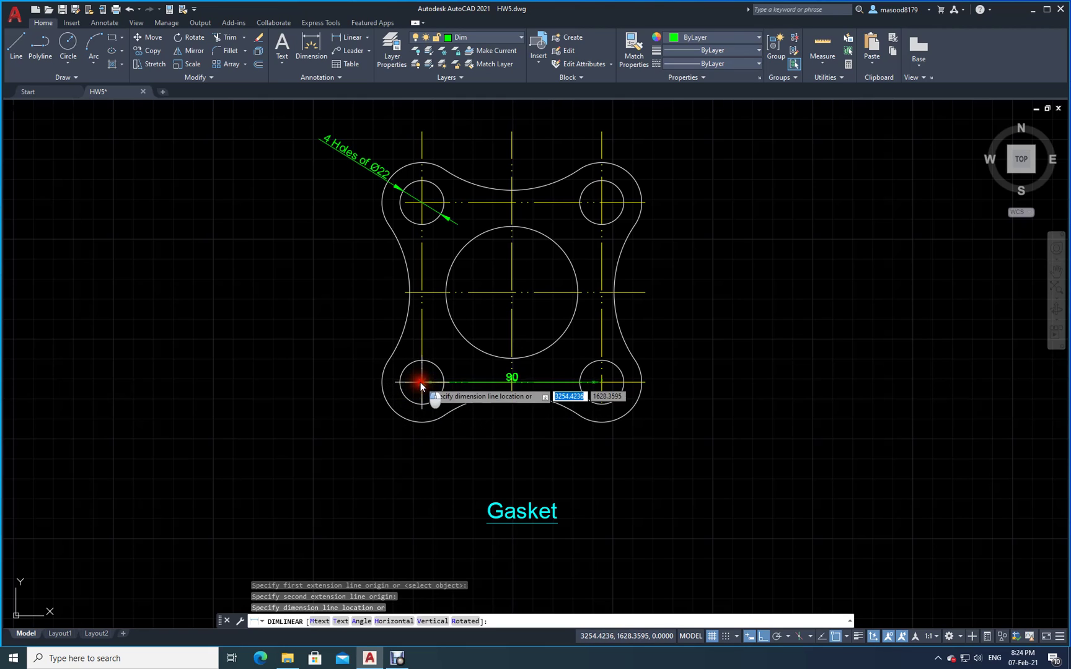
{"action": "left_click", "coordinate": [491, 471]}
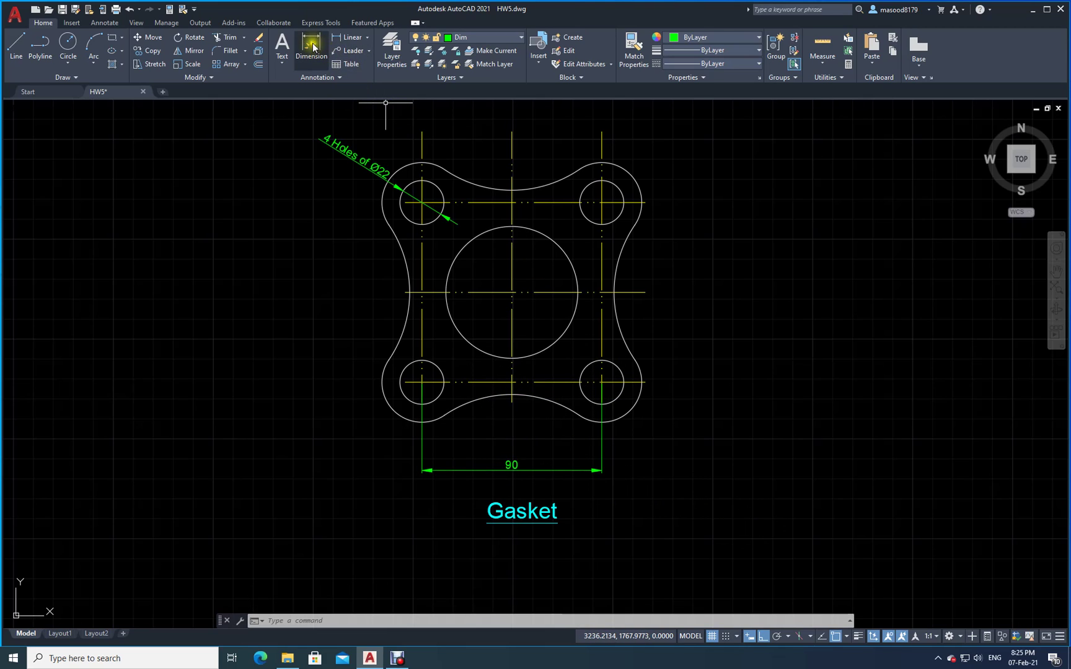
- Add a linear dimension from the lower-right hole's center to the vertical centerline, placed between the gasket and the overall hole-spacing dimension
{"action": "left_click", "coordinate": [348, 39]}
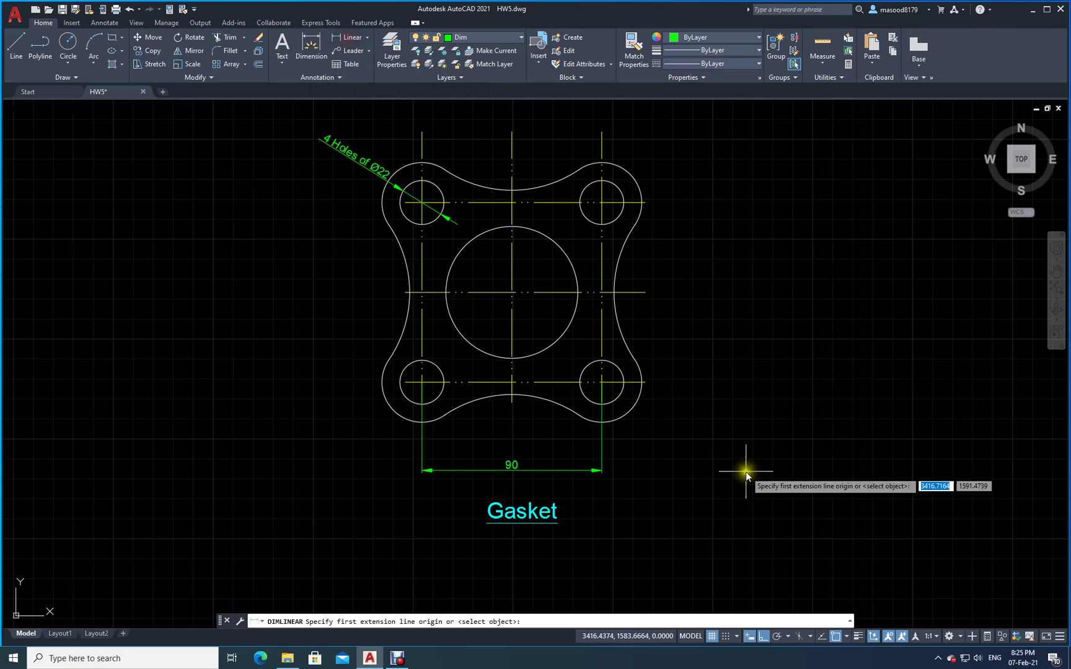
{"action": "left_click", "coordinate": [603, 387]}
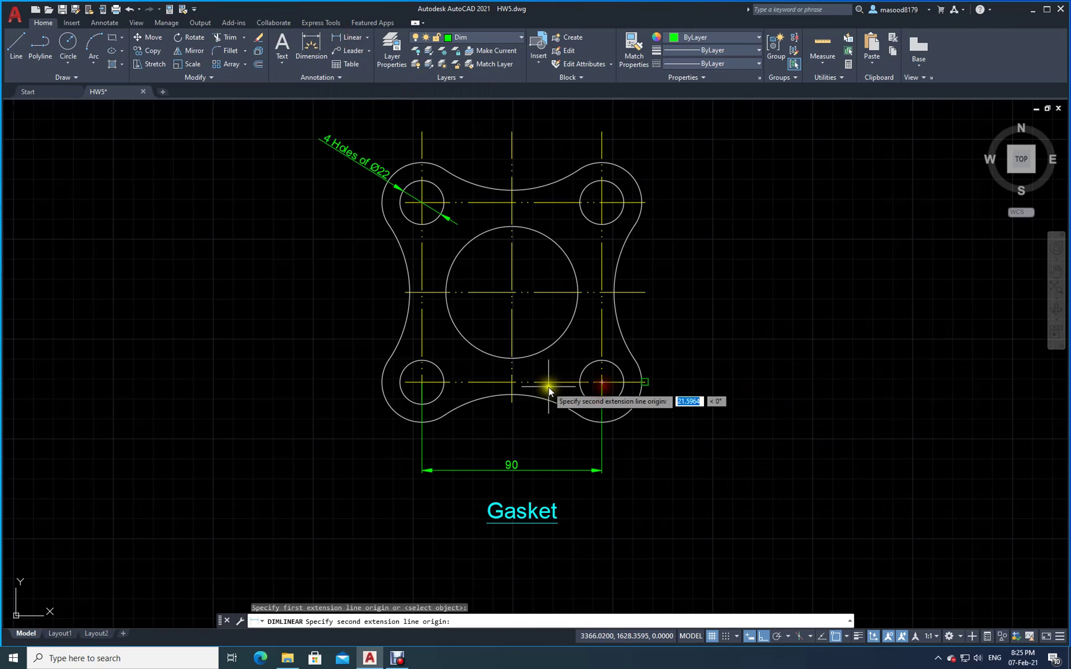
{"action": "left_click", "coordinate": [513, 384]}
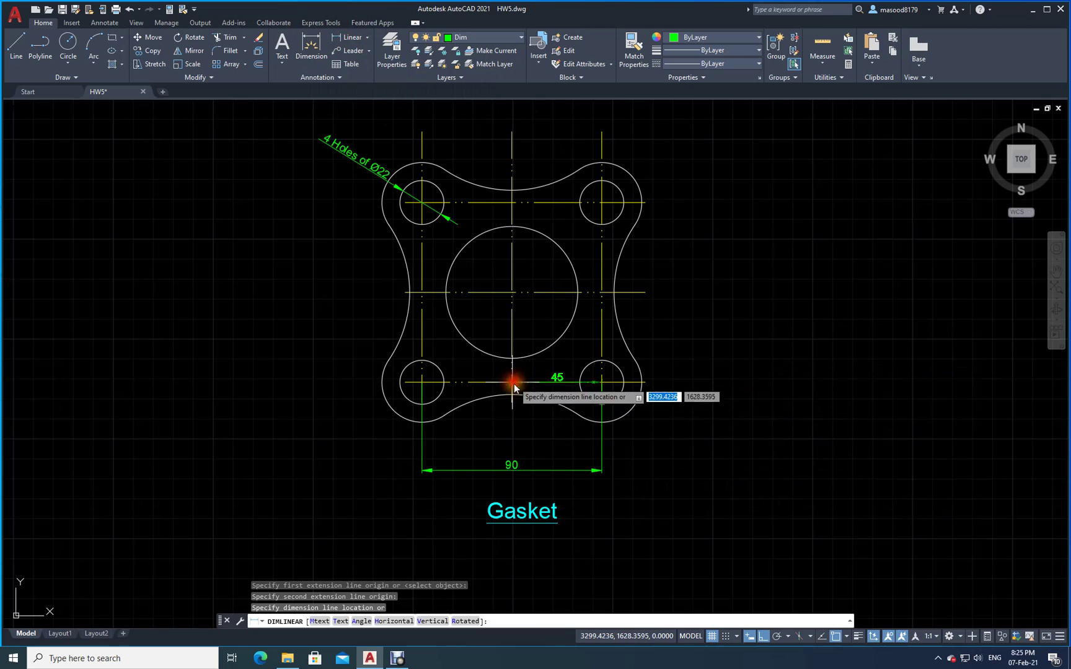
{"action": "left_click", "coordinate": [526, 434]}
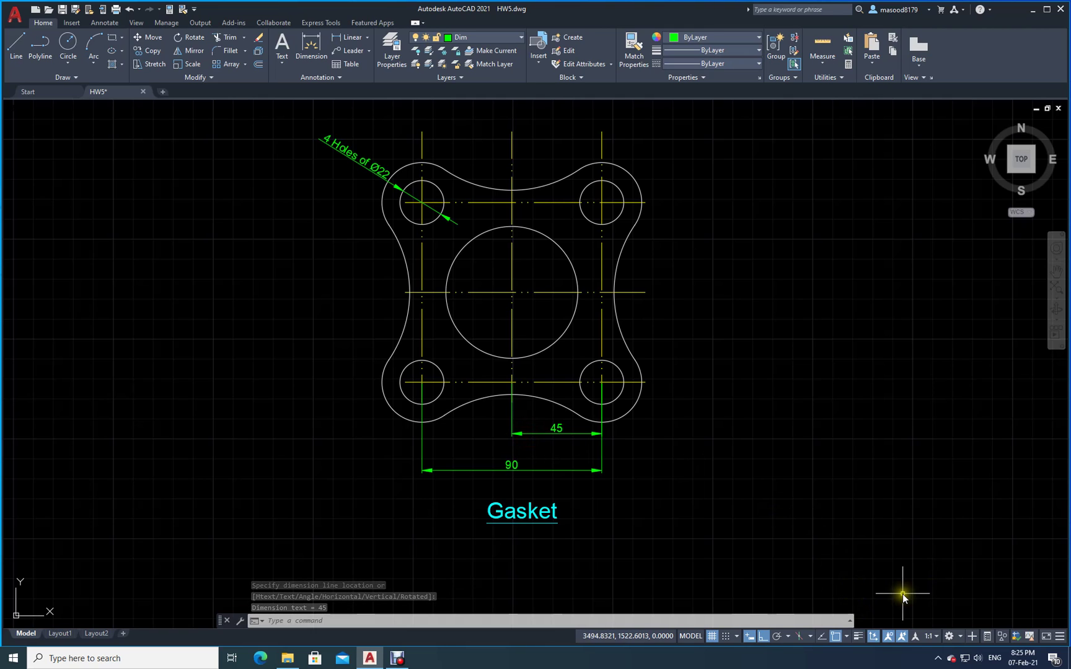
- Dimension the vertical distance between the centers of the two left holes, placing it outside the gasket's left edge
{"action": "left_click", "coordinate": [311, 45]}
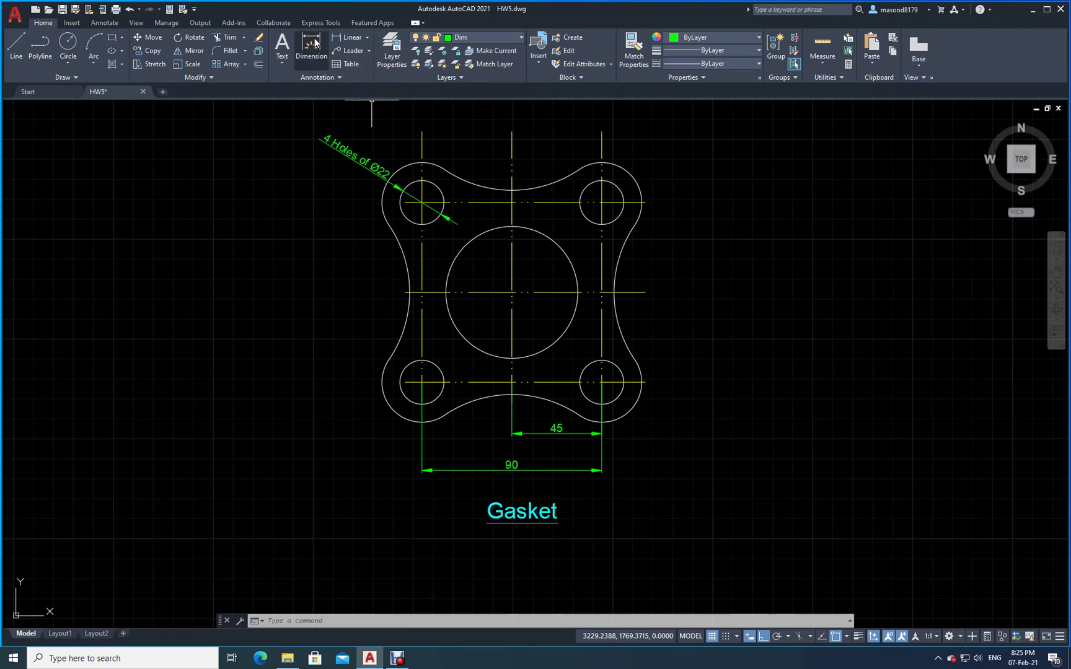
{"action": "left_click", "coordinate": [423, 204]}
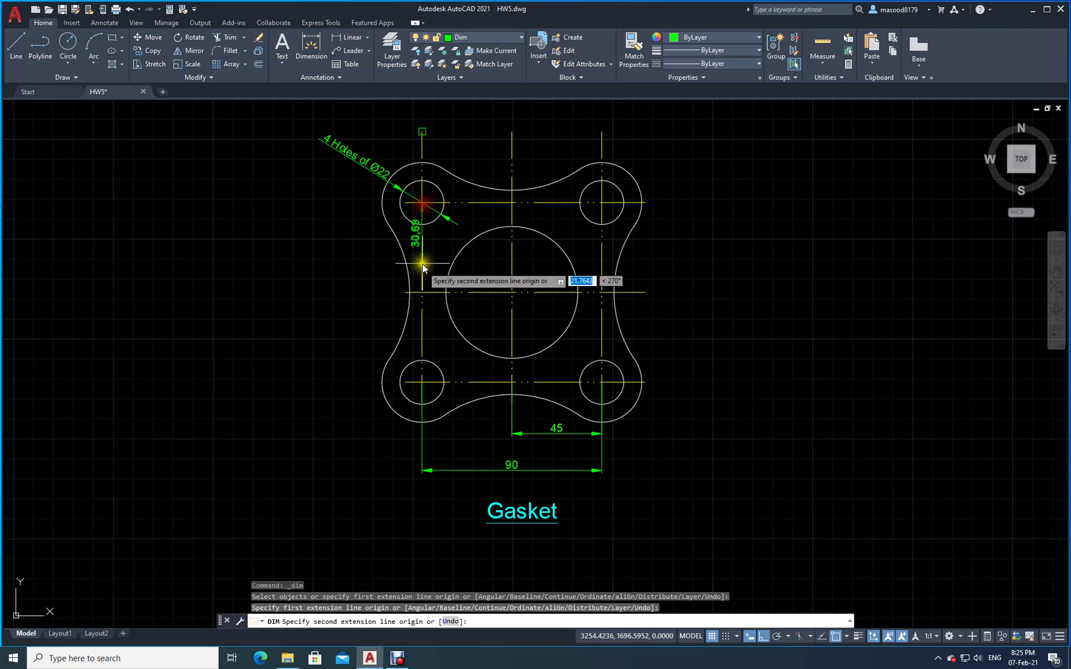
{"action": "left_click", "coordinate": [423, 381]}
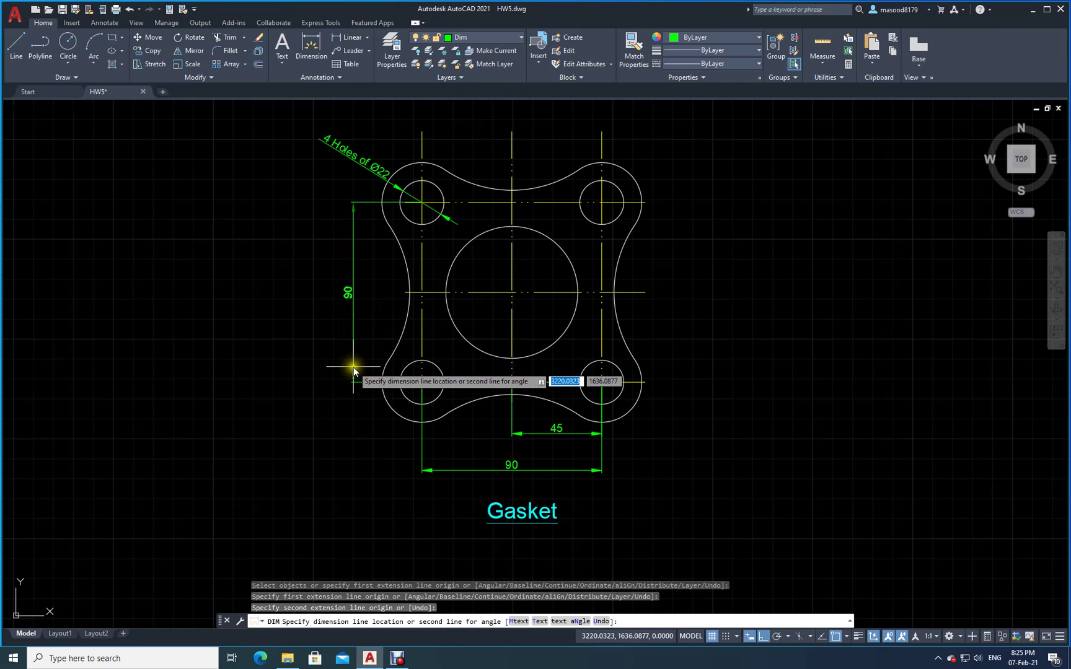
{"action": "left_click", "coordinate": [359, 367]}
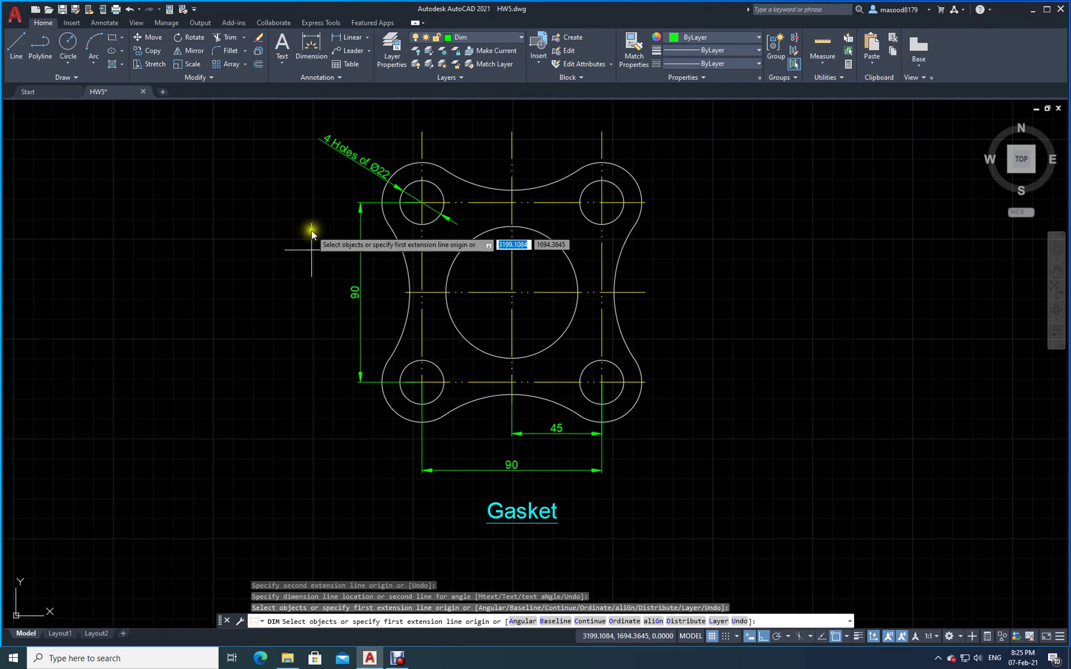
{"action": "left_click", "coordinate": [336, 38]}
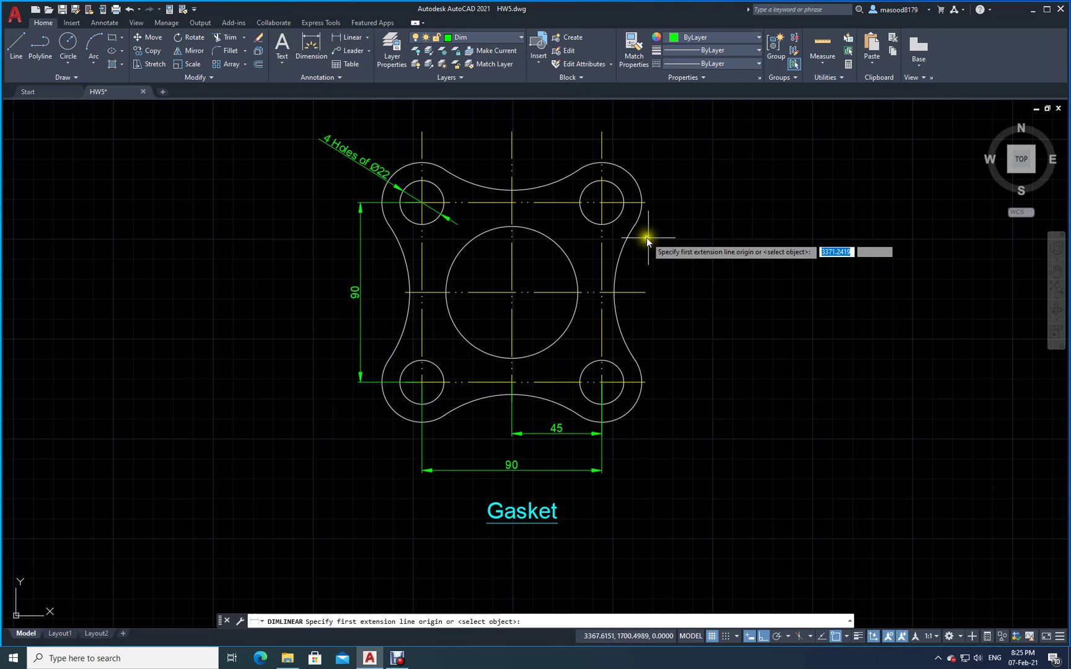
{"action": "left_click", "coordinate": [599, 205]}
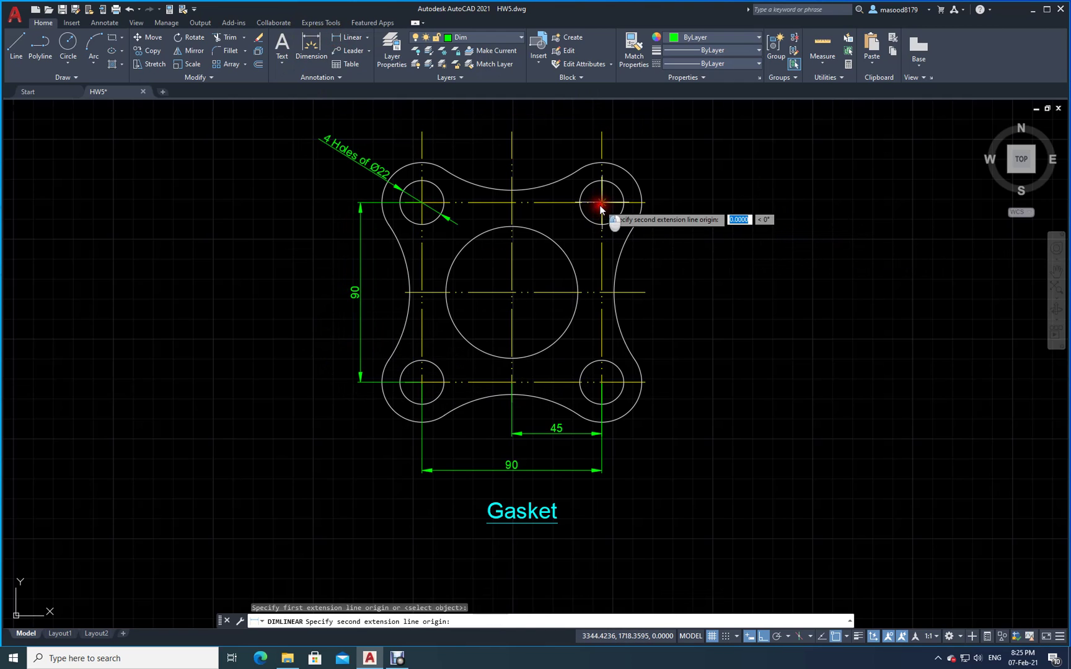
{"action": "left_click", "coordinate": [600, 294]}
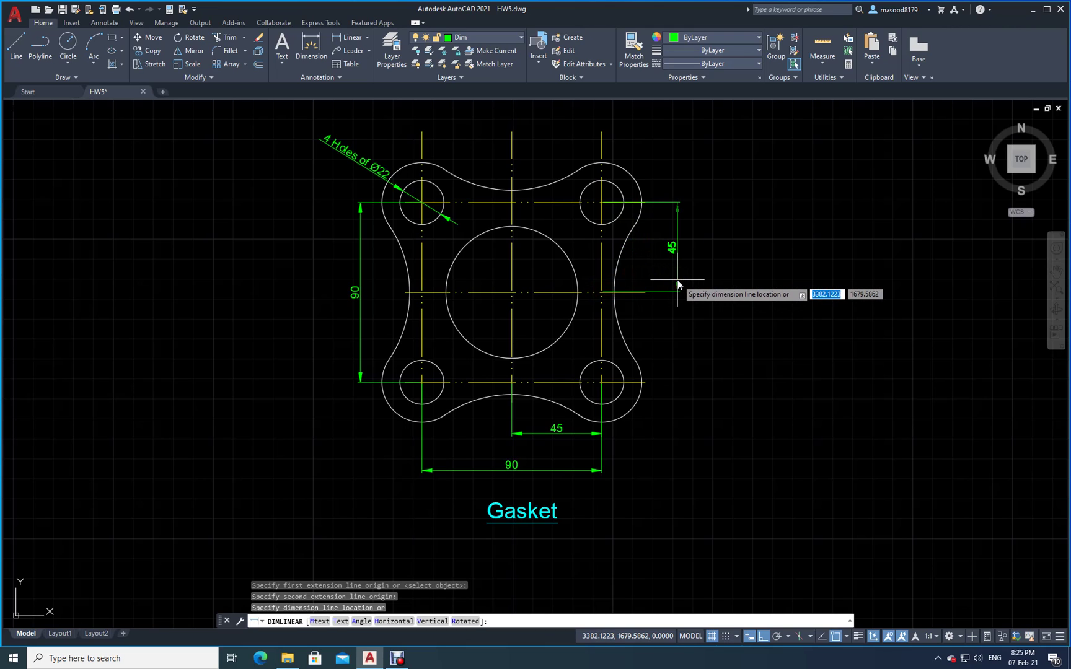
{"action": "key", "text": "Escape"}
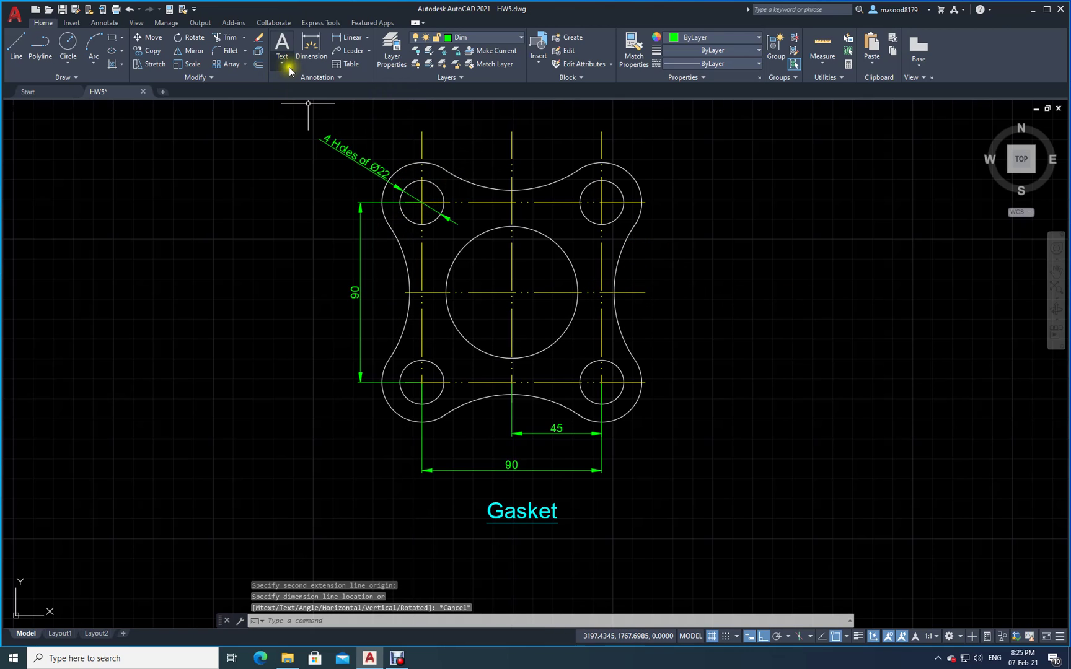
- Add a vertical linear dimension from the upper-left hole's center to the horizontal centerline, placed just inside the left hole-spacing dimension
{"action": "left_click", "coordinate": [337, 38]}
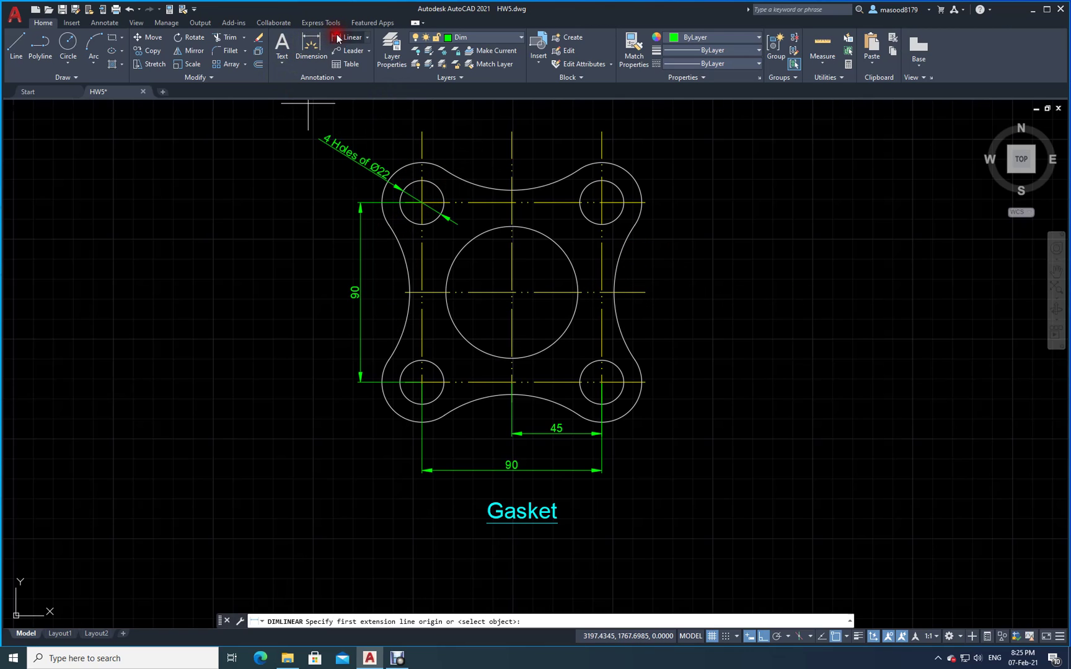
{"action": "left_click", "coordinate": [421, 202]}
{"action": "left_click", "coordinate": [423, 295]}
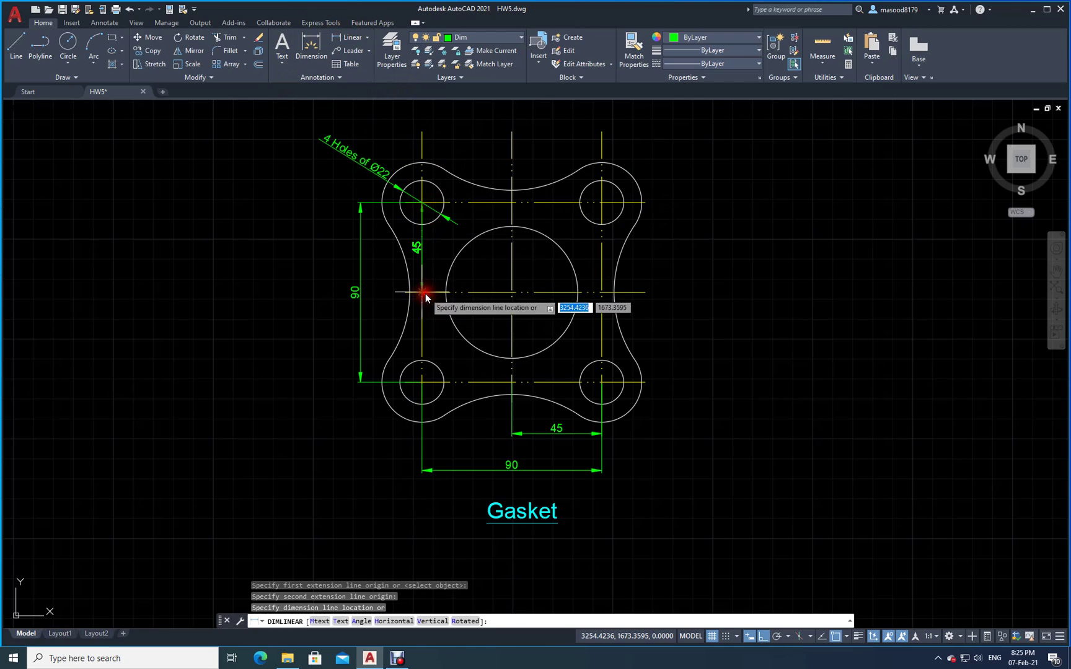
{"action": "left_click", "coordinate": [375, 284]}
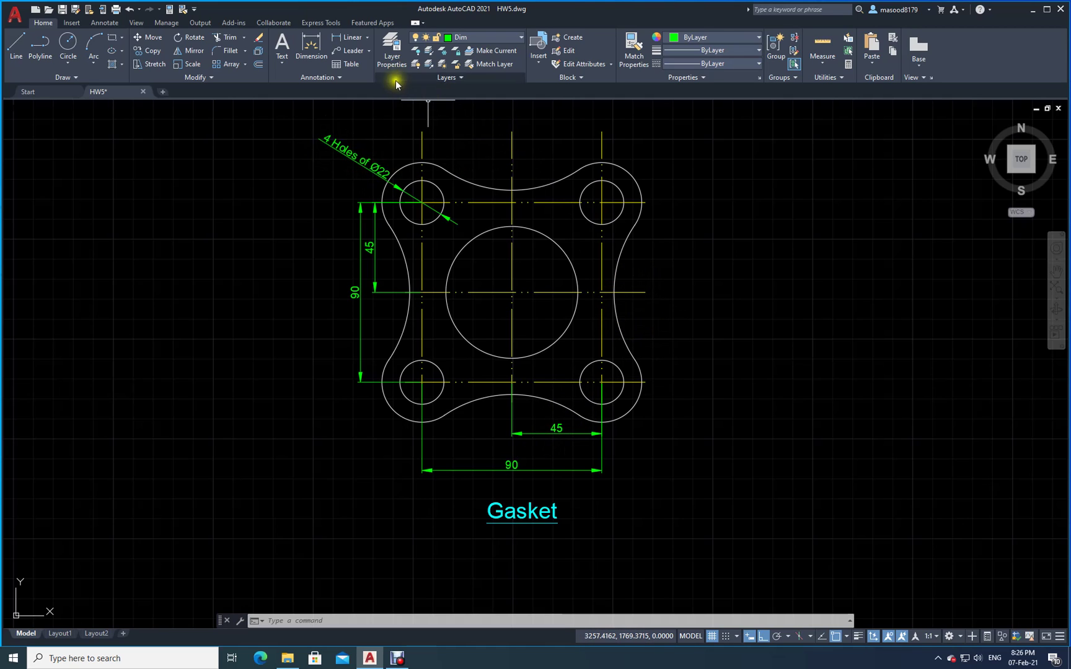
- Try a radius dimension on the gasket's right concave arc with its text placed inside the outline
{"action": "left_click", "coordinate": [366, 38]}
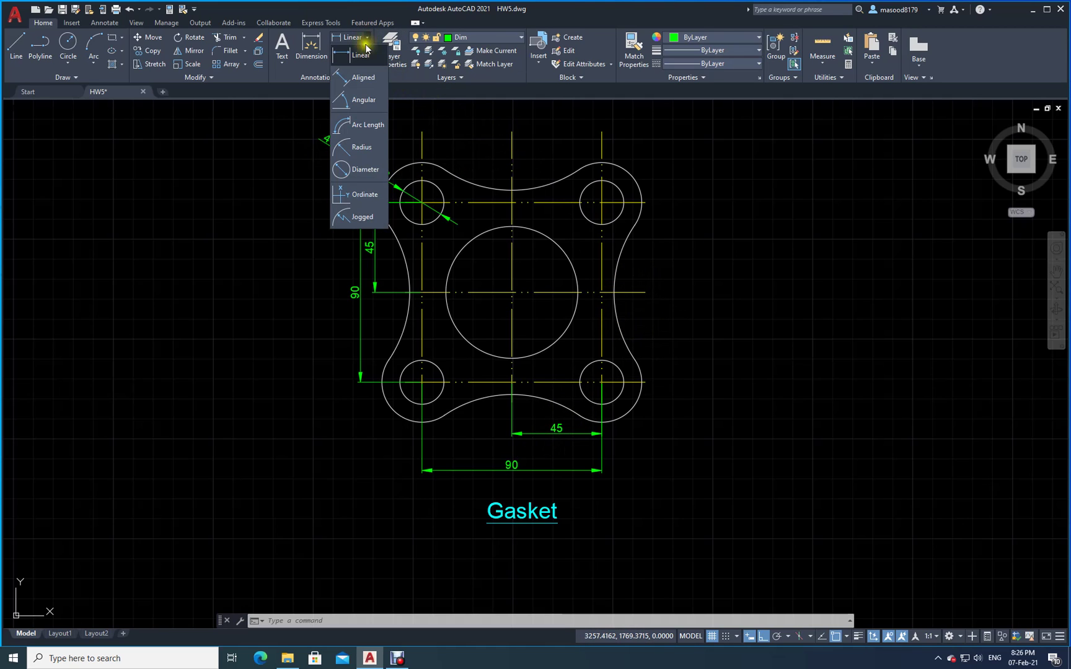
{"action": "left_click", "coordinate": [351, 148]}
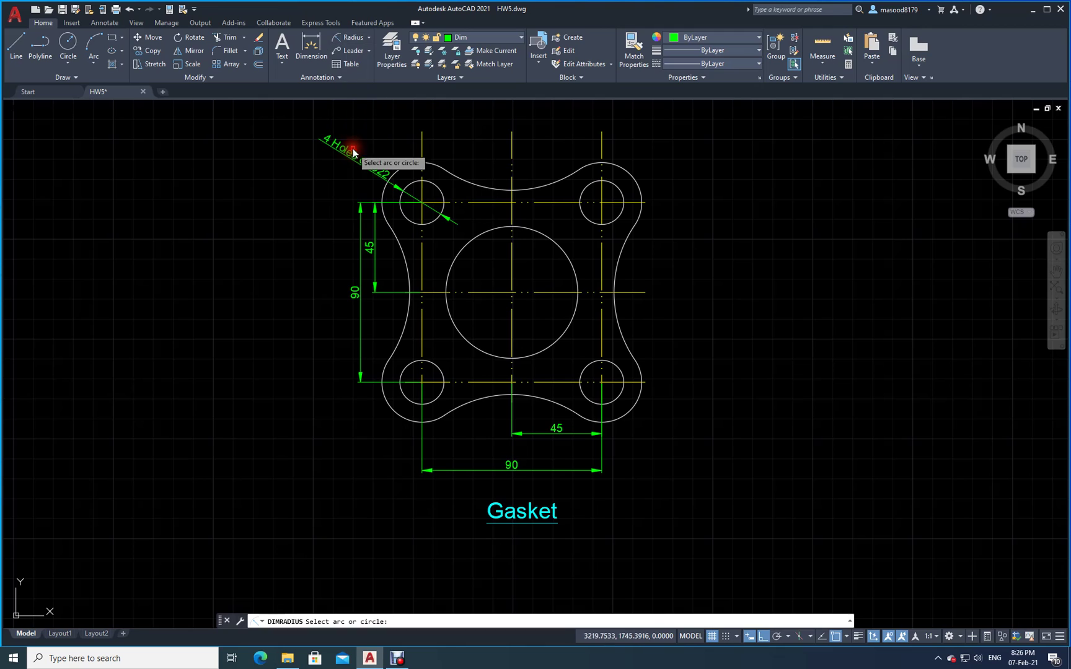
{"action": "left_click", "coordinate": [616, 264]}
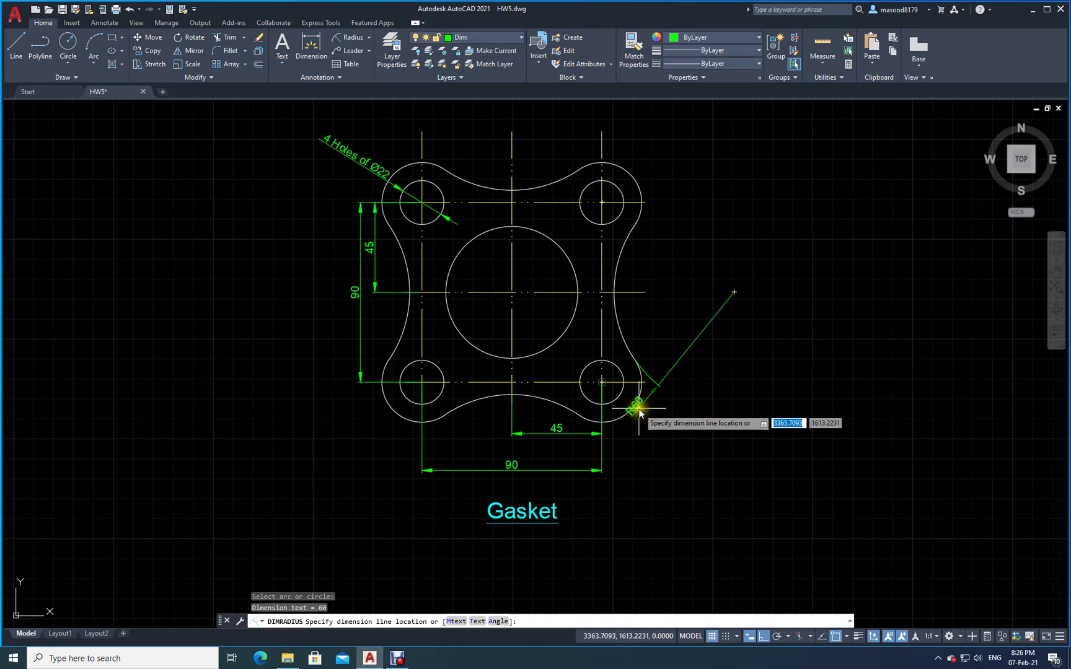
{"action": "left_click", "coordinate": [581, 350]}
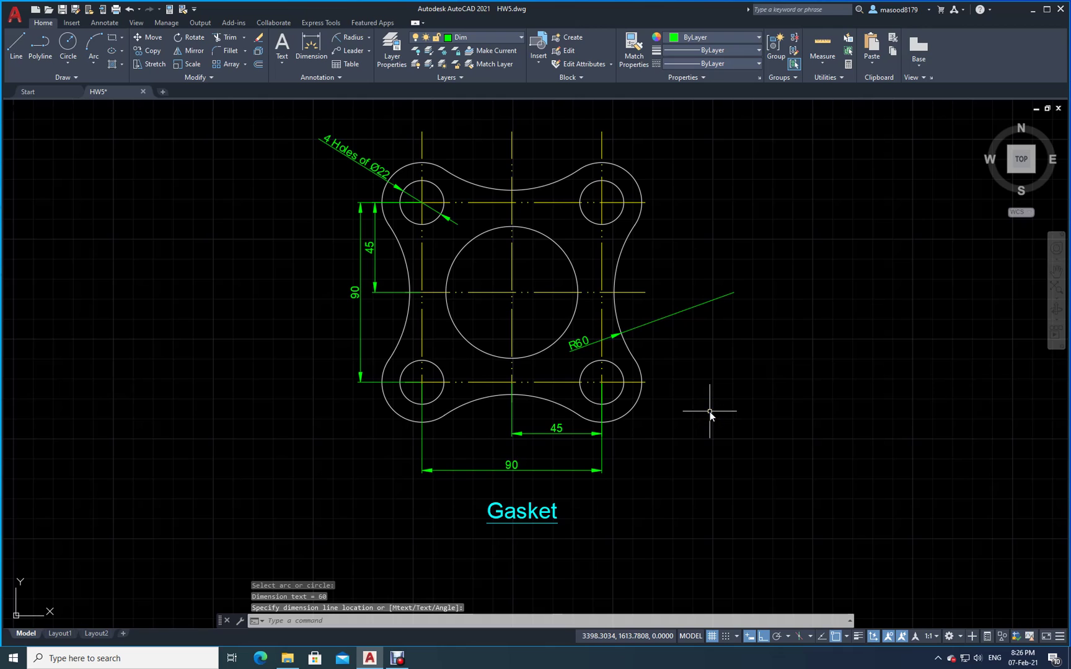
{"action": "left_click", "coordinate": [129, 9]}
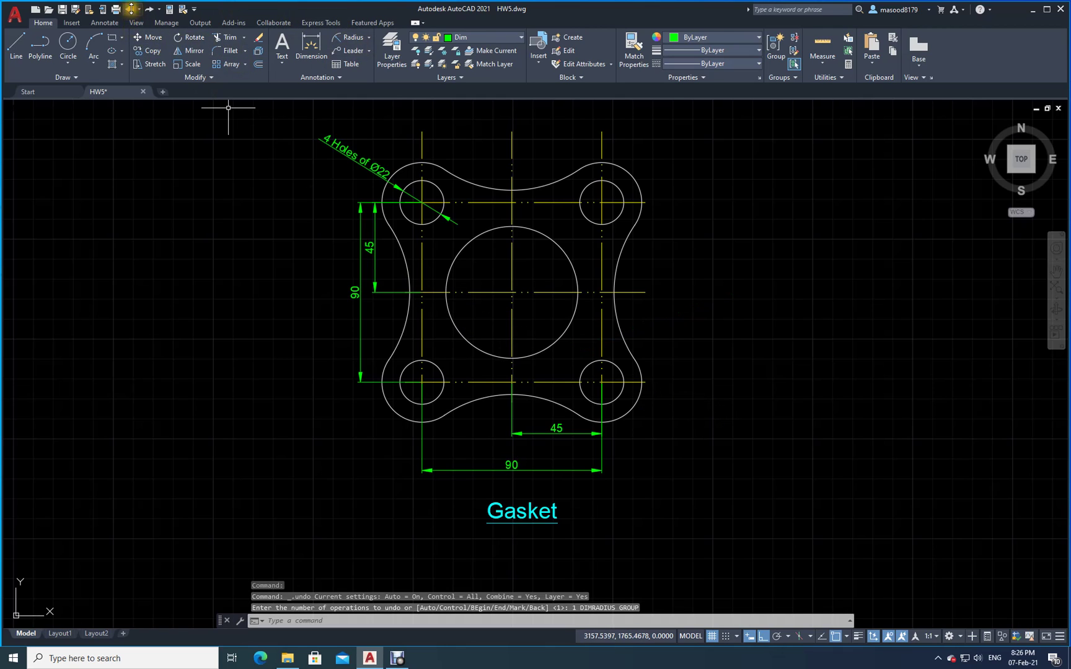
- Add a radius dimension to the gasket's right concave arc, placing the text outside the outline above the horizontal centerline
{"action": "left_click", "coordinate": [351, 39]}
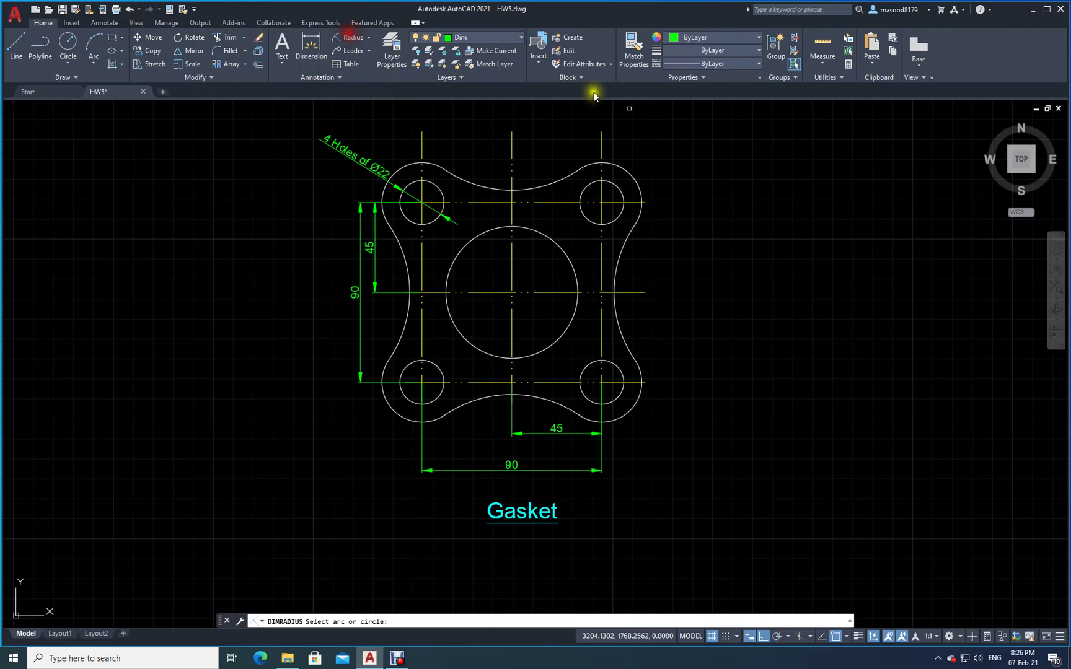
{"action": "left_click", "coordinate": [621, 254]}
{"action": "left_click", "coordinate": [660, 265]}
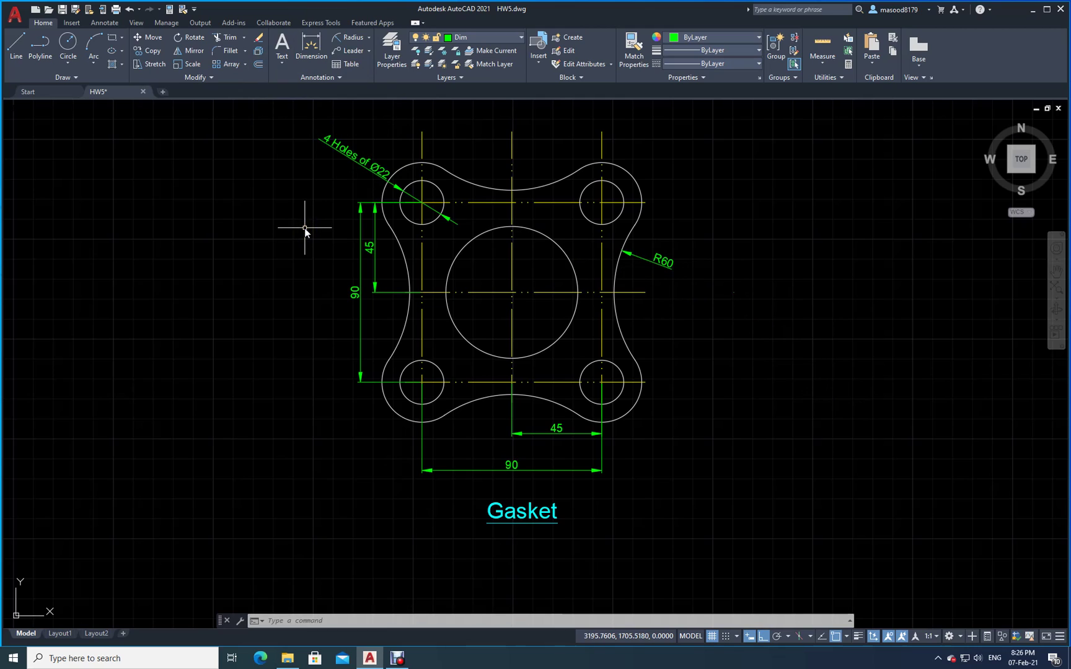
- Try a radius dimension on the gasket's lower-left rounded corner, with its arrow at the corner's upper-left side
{"action": "key", "text": "Return"}
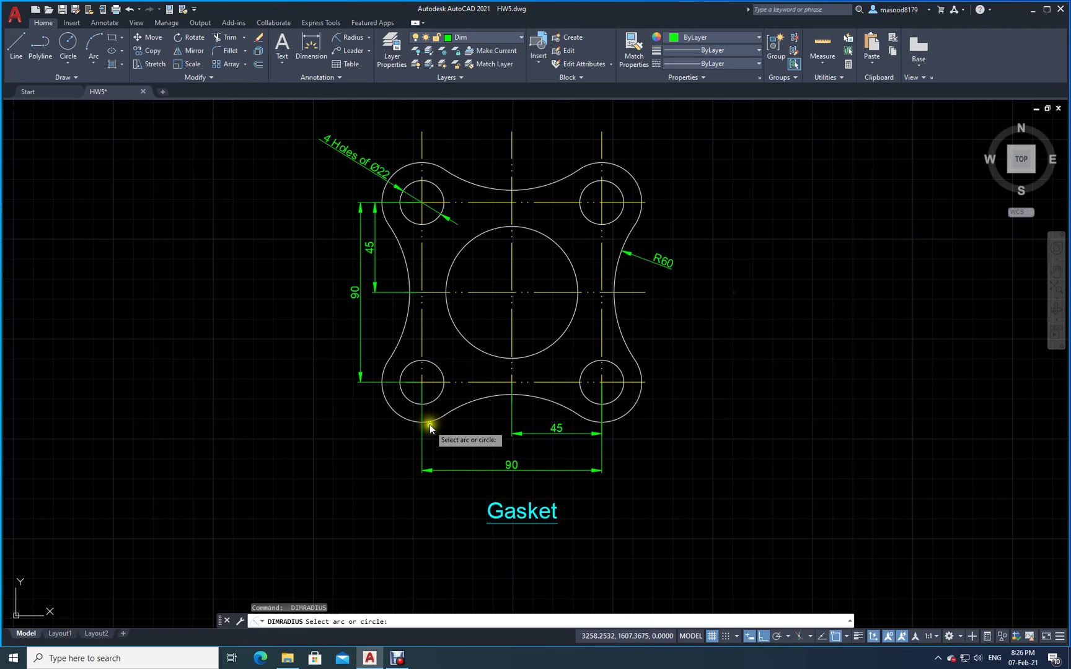
{"action": "left_click", "coordinate": [398, 416]}
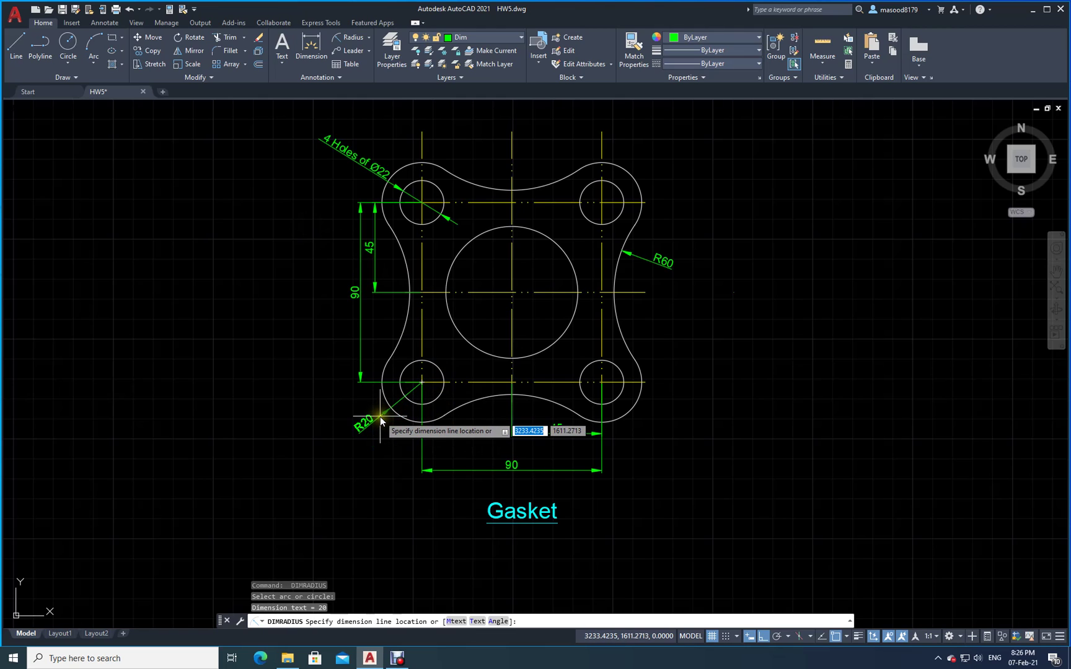
{"action": "left_click", "coordinate": [399, 400]}
{"action": "left_click", "coordinate": [399, 401]}
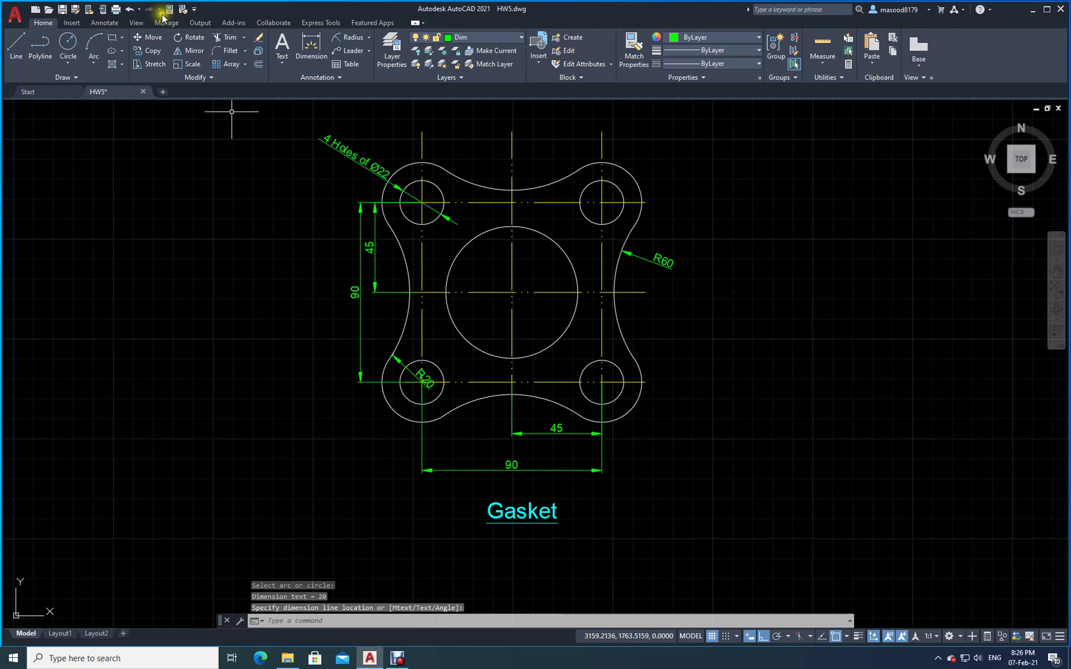
{"action": "left_click", "coordinate": [130, 8]}
- Add a radius dimension to the lower-left rounded corner, with the text inside the outline and the arrow pointing down-left
{"action": "scroll", "coordinate": [426, 372], "scroll_direction": "up", "scroll_amount": 4}
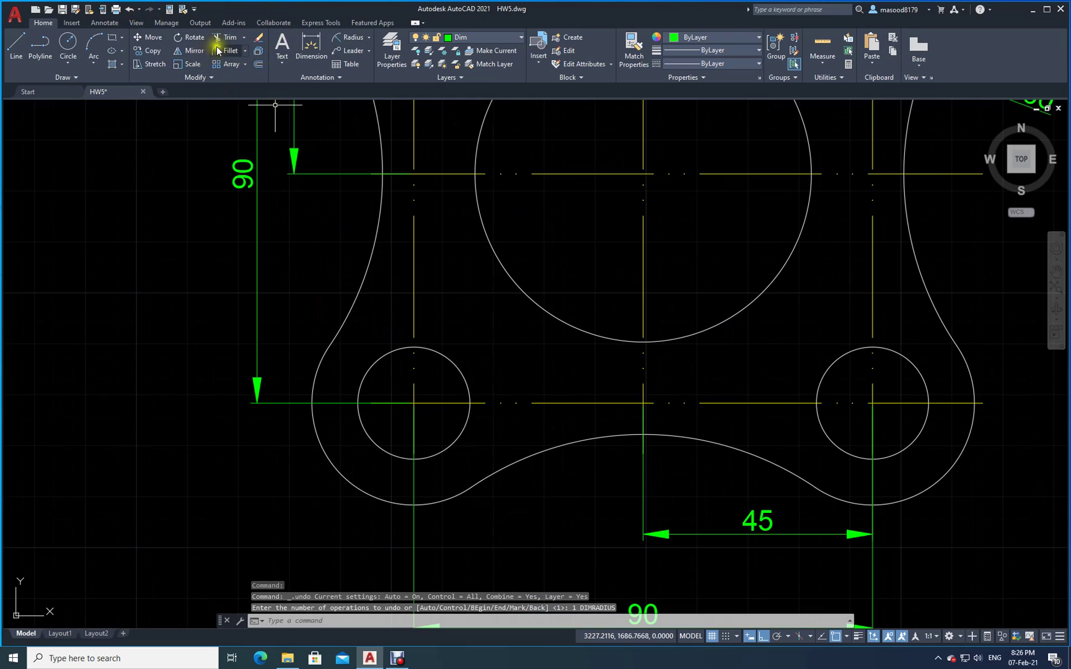
{"action": "left_click", "coordinate": [341, 40]}
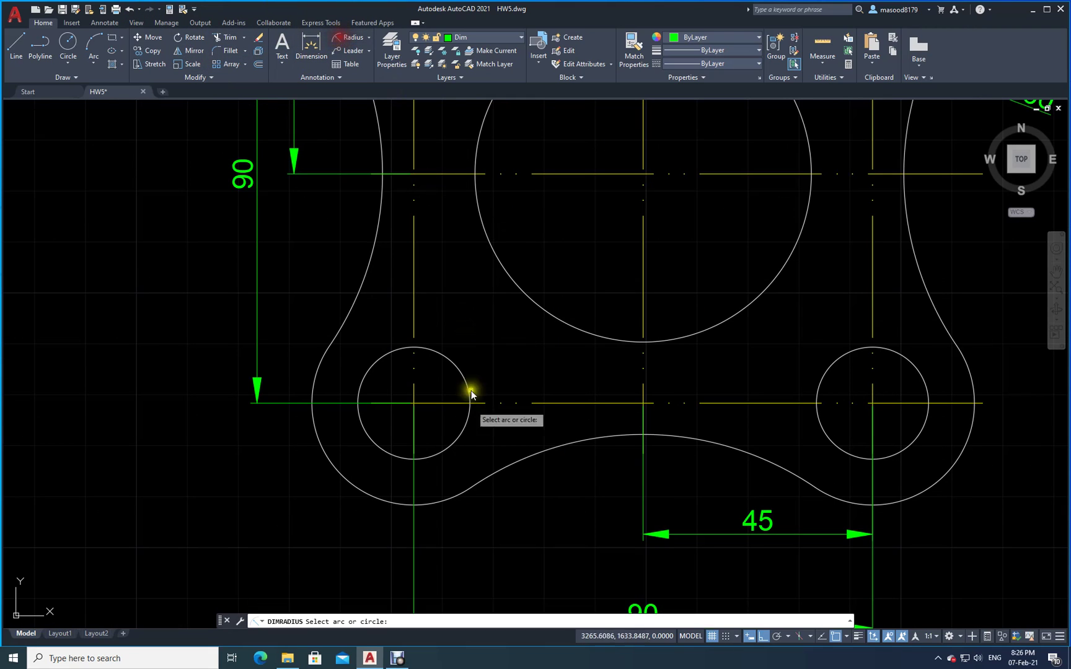
{"action": "left_click", "coordinate": [340, 474]}
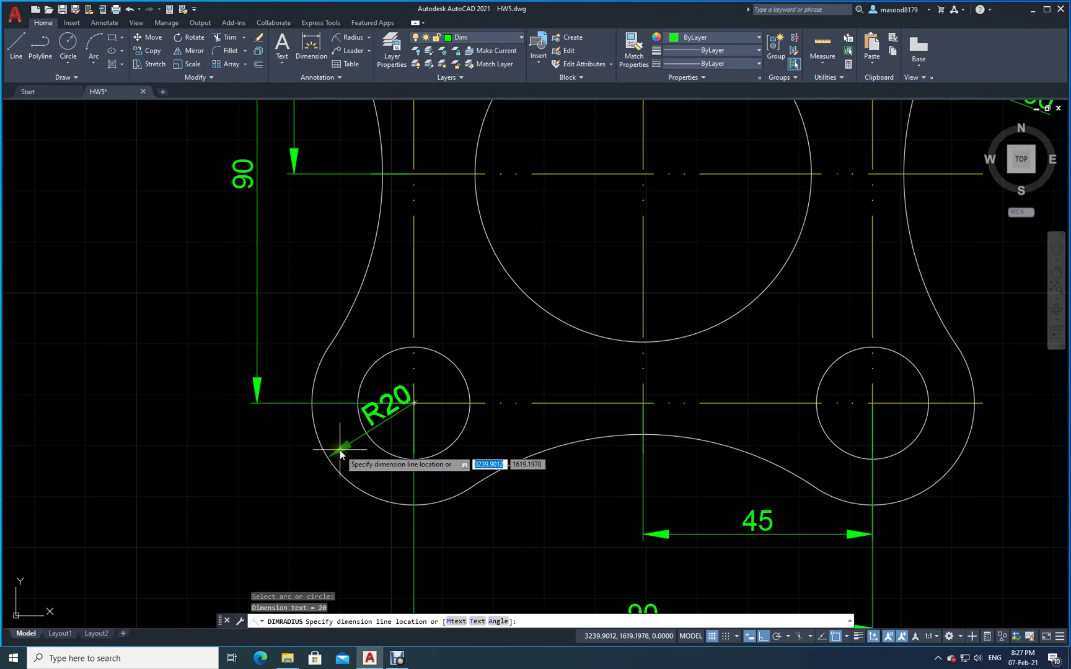
{"action": "left_click", "coordinate": [340, 450]}
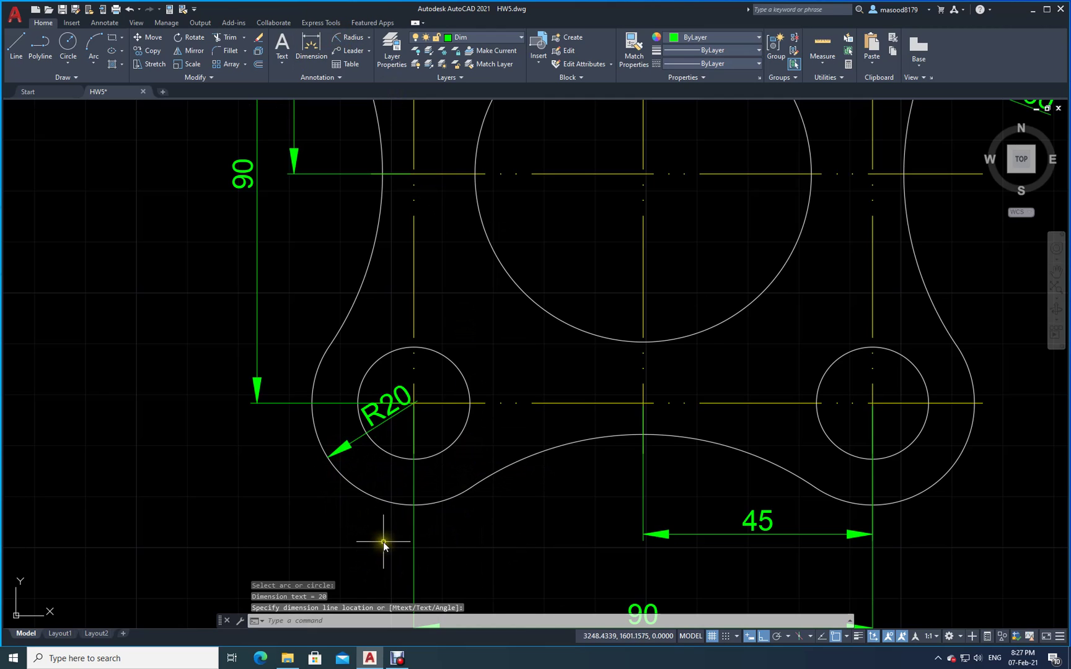
- Add a radius dimension to the gasket's top concave arc, placing the text above the outline near the upper-left hole
{"action": "scroll", "coordinate": [657, 388], "scroll_direction": "down", "scroll_amount": 4}
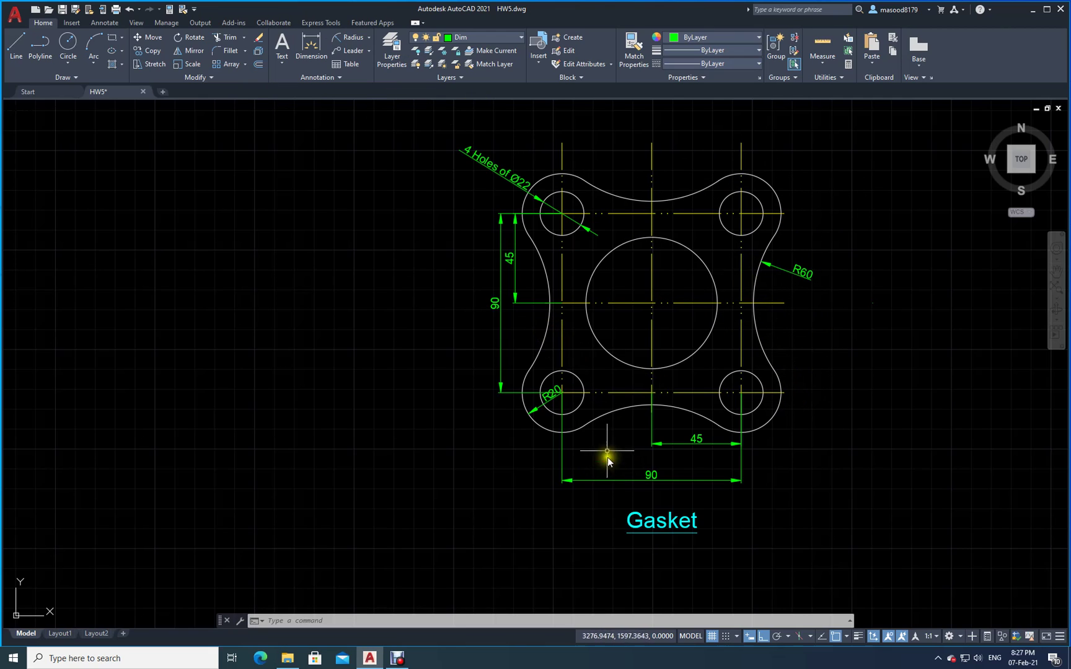
{"action": "left_click", "coordinate": [352, 37]}
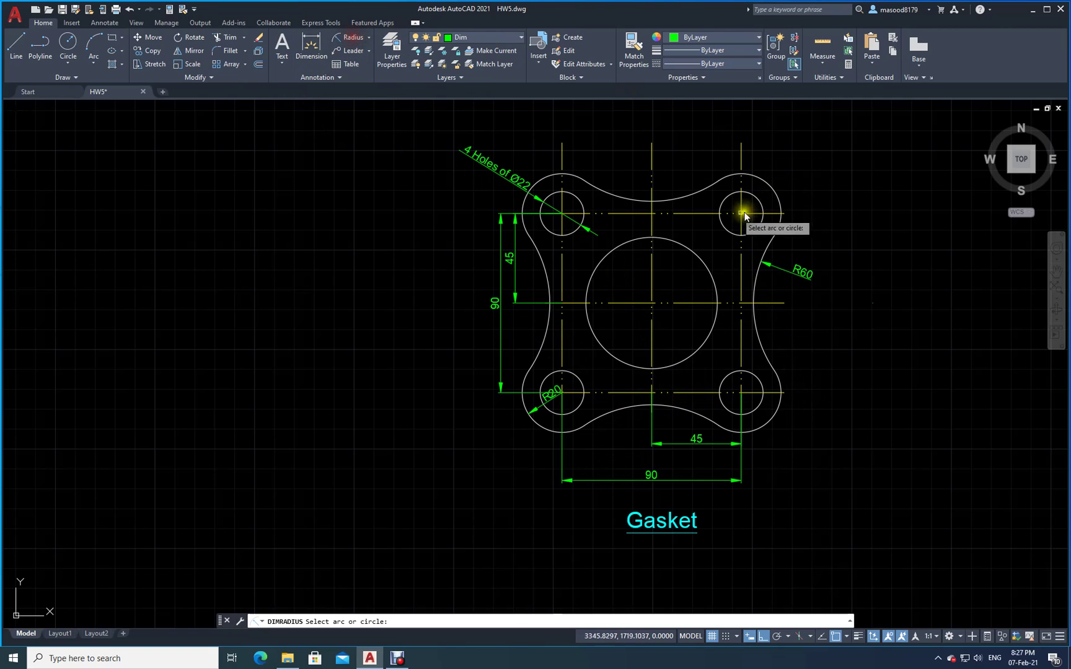
{"action": "left_click", "coordinate": [618, 196]}
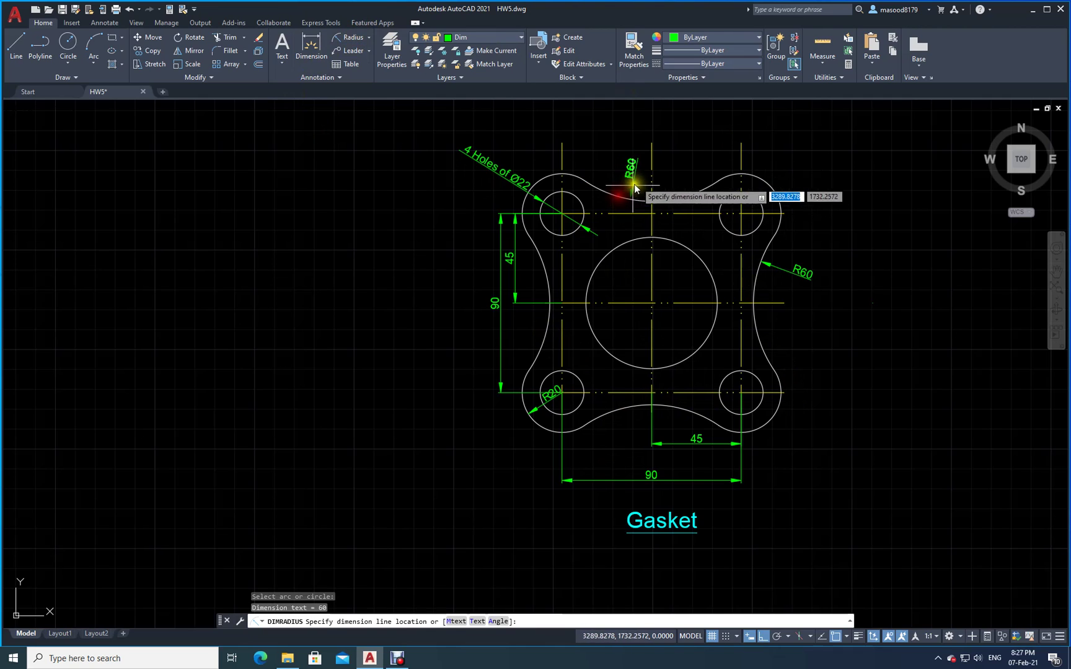
{"action": "left_click", "coordinate": [607, 177]}
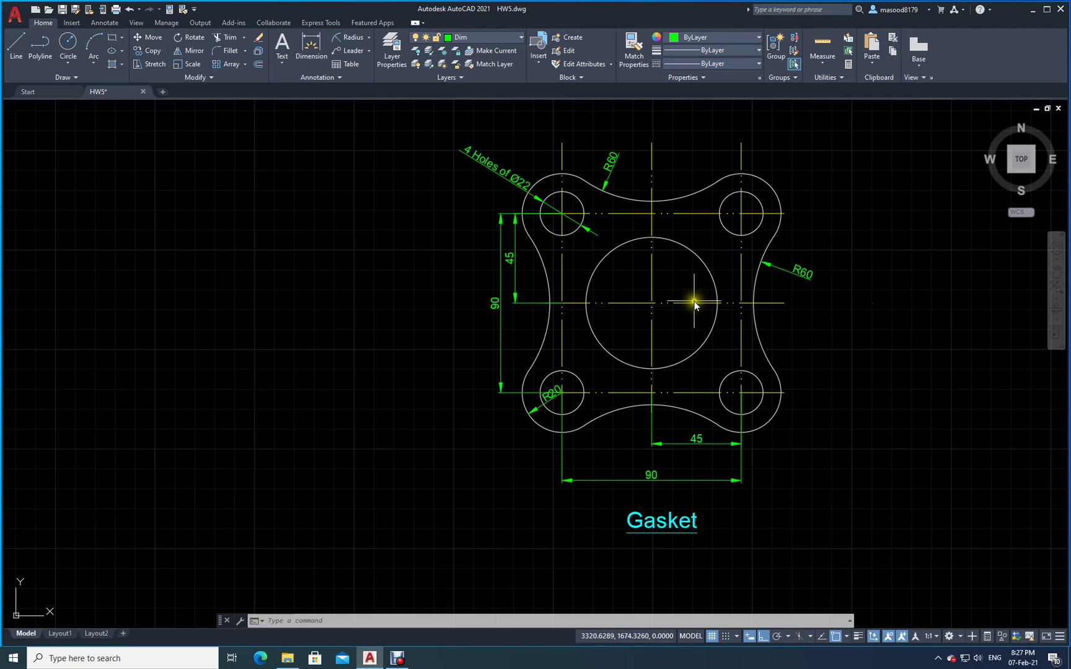
- Add a diameter dimension to the large central circle, placing the text outside the circle toward its upper right
{"action": "left_click", "coordinate": [370, 42]}
{"action": "left_click", "coordinate": [371, 170]}
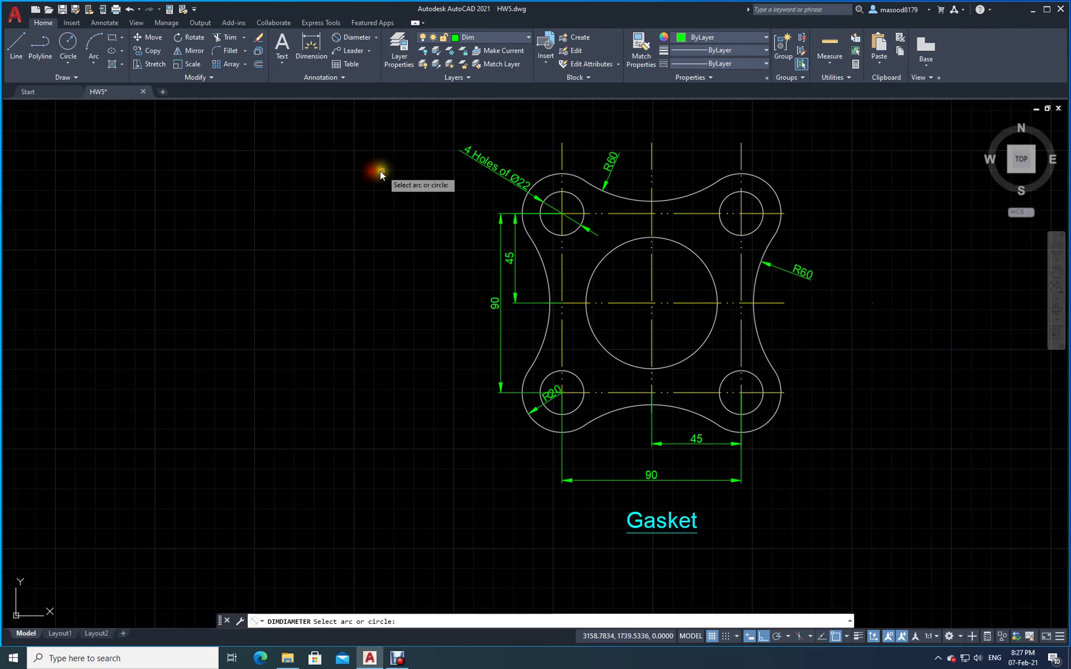
{"action": "left_click", "coordinate": [612, 353]}
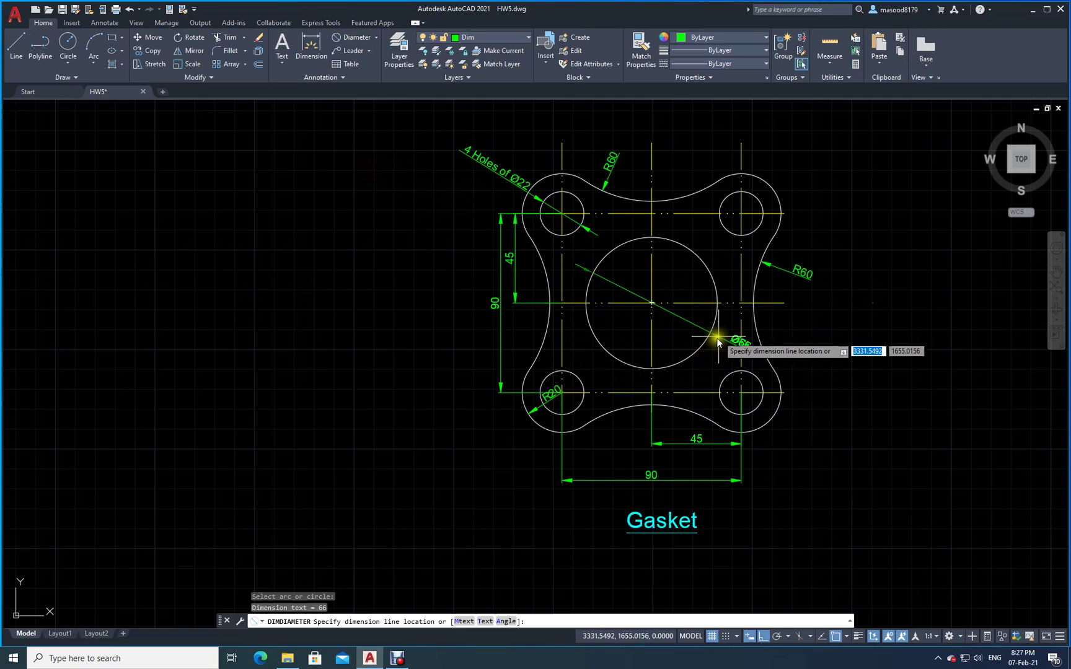
{"action": "left_click", "coordinate": [719, 271]}
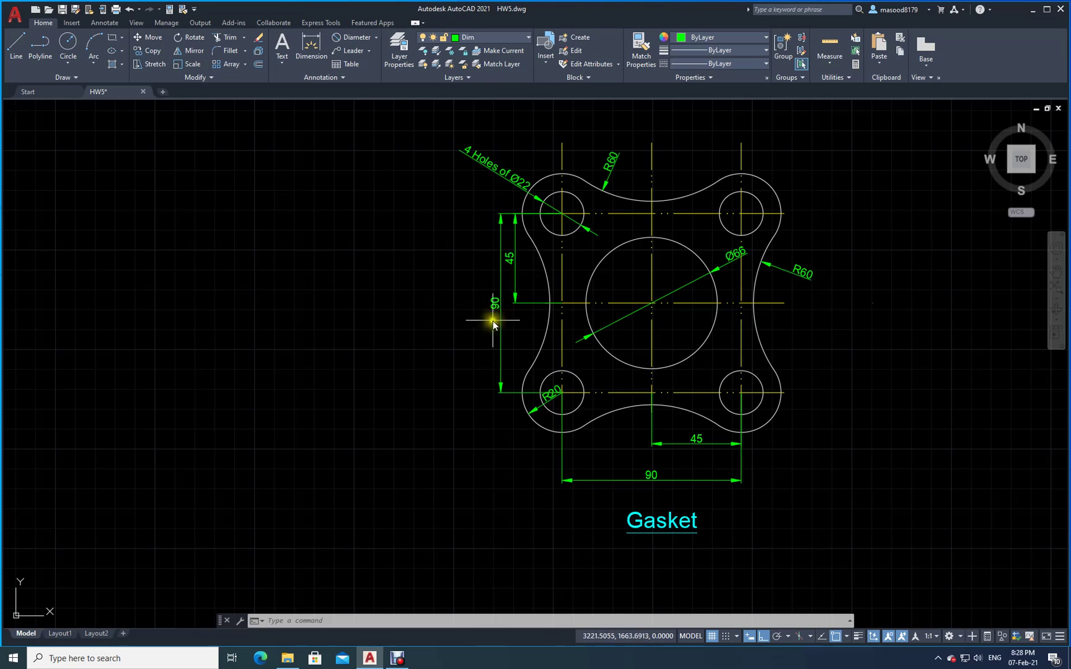
- Open the ISO-25 dimension style for modification and review its text and dimension line settings
{"action": "left_click", "coordinate": [469, 78]}
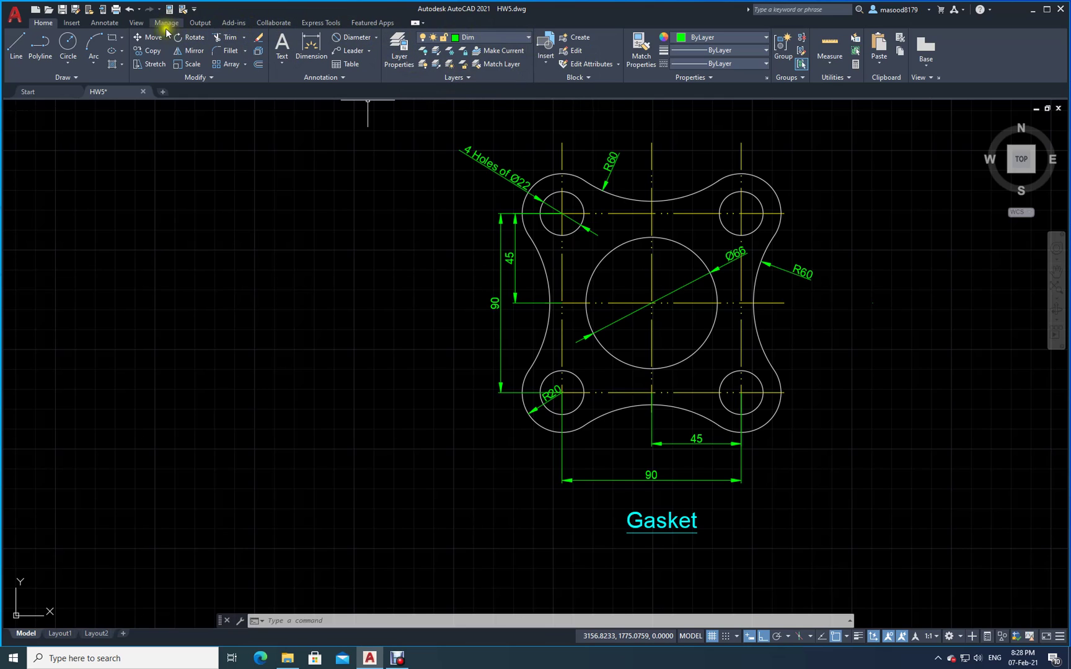
{"action": "left_click", "coordinate": [116, 24]}
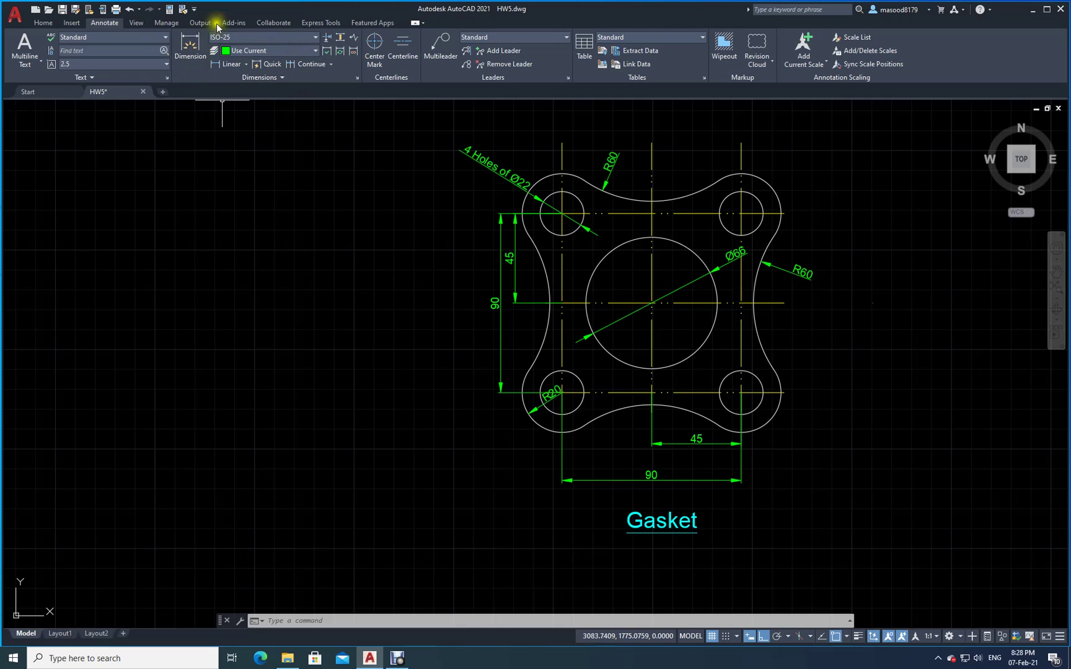
{"action": "left_click", "coordinate": [358, 79]}
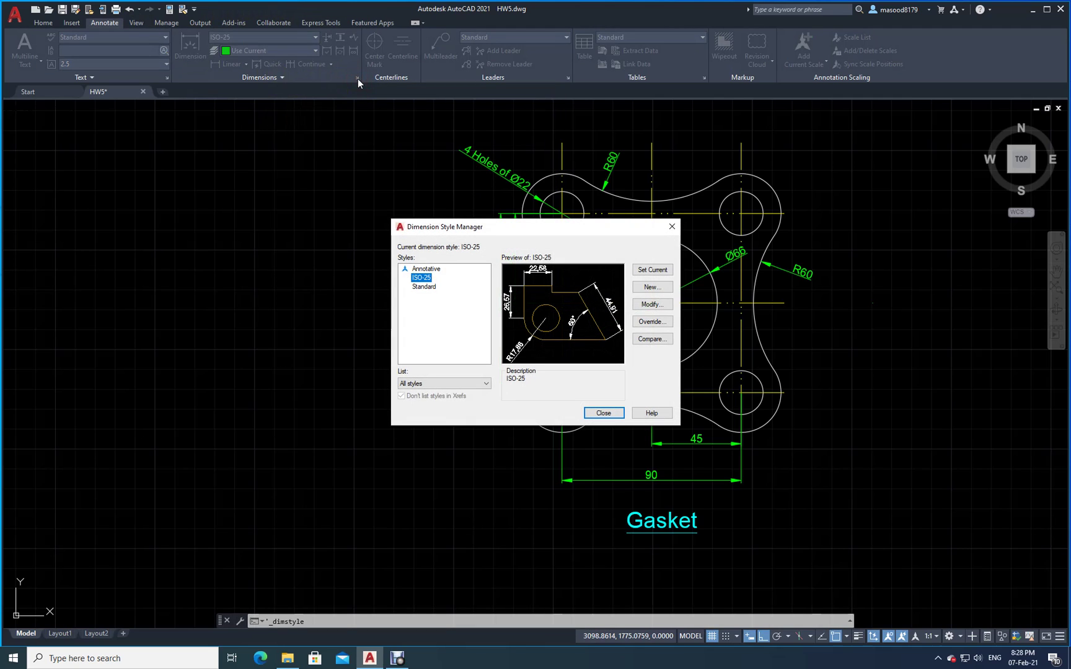
{"action": "left_click", "coordinate": [356, 79]}
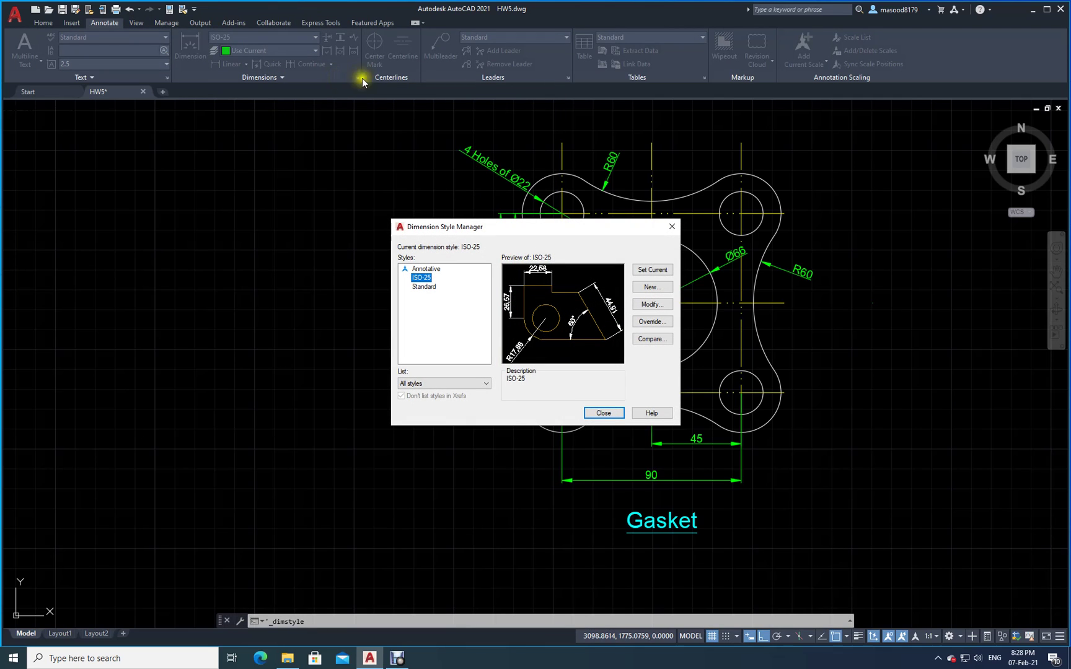
{"action": "left_click", "coordinate": [652, 306]}
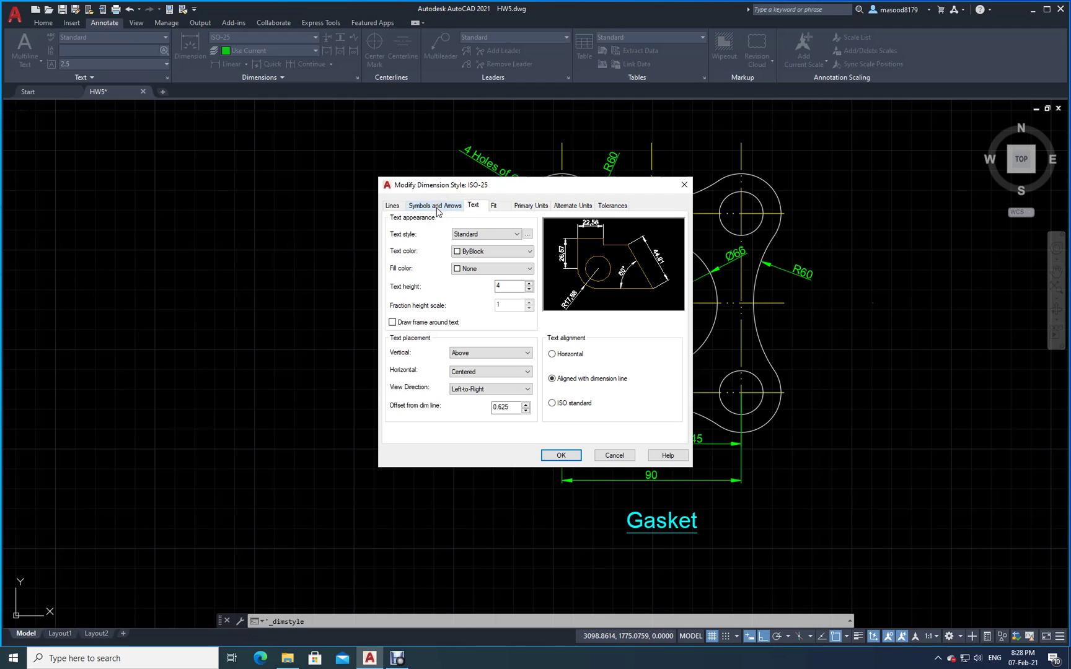
{"action": "left_click", "coordinate": [474, 207]}
{"action": "left_click", "coordinate": [392, 206]}
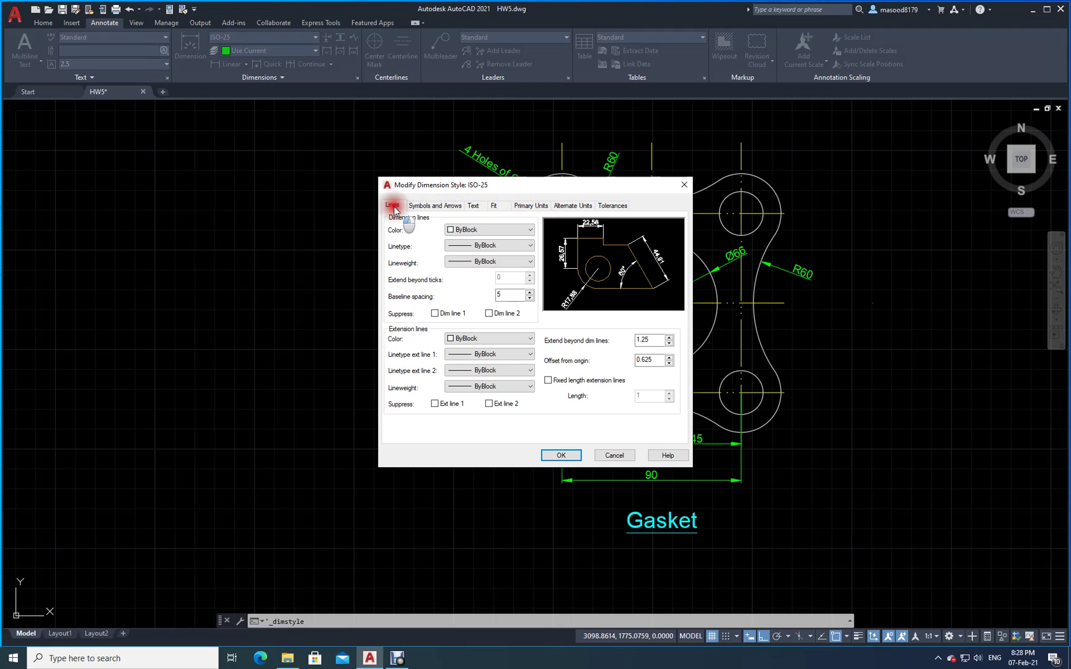
{"action": "left_click", "coordinate": [395, 209]}
{"action": "left_click", "coordinate": [435, 313]}
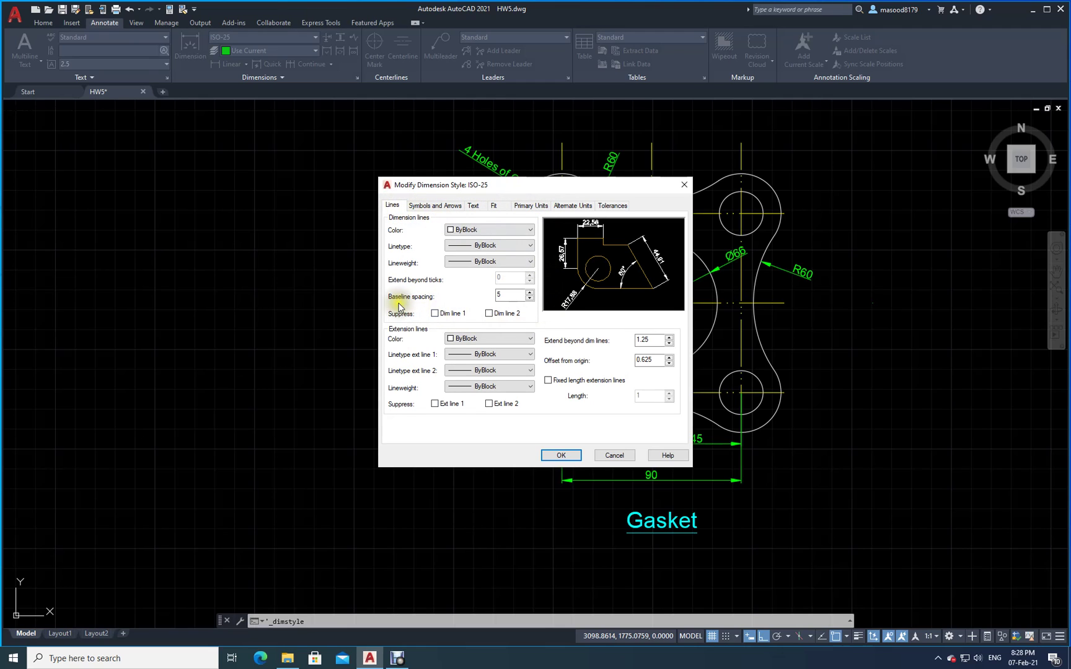
- Set the arrow size of the ISO-25 dimension style to 8
{"action": "left_click", "coordinate": [427, 209]}
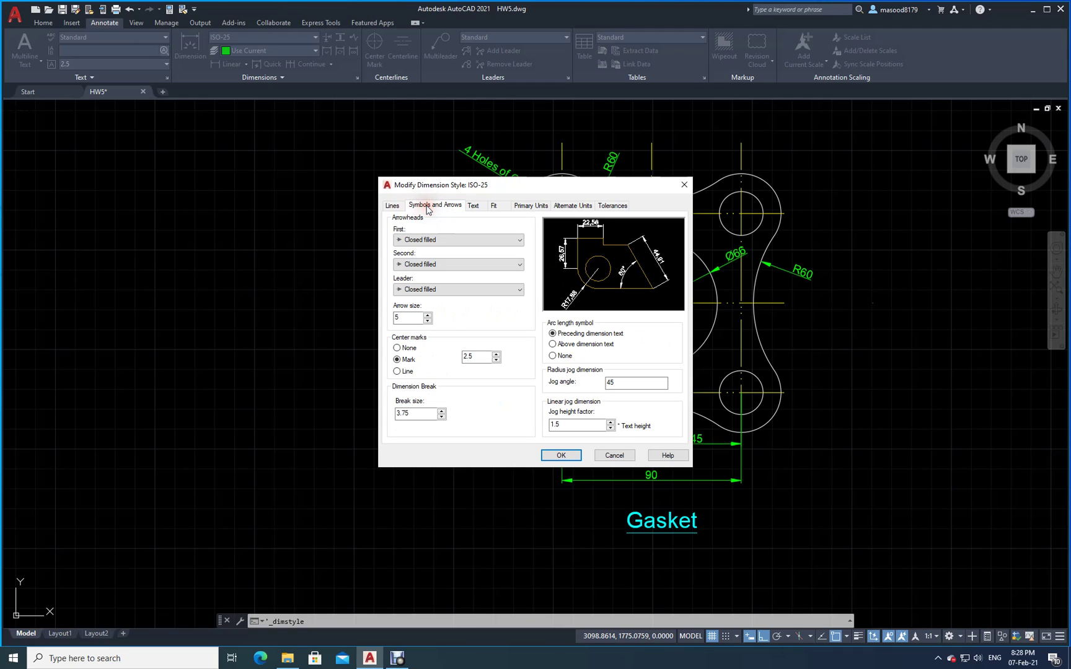
{"action": "double_click", "coordinate": [405, 319]}
{"action": "type", "text": "5"}
{"action": "double_click", "coordinate": [396, 319]}
{"action": "type", "text": "8"}
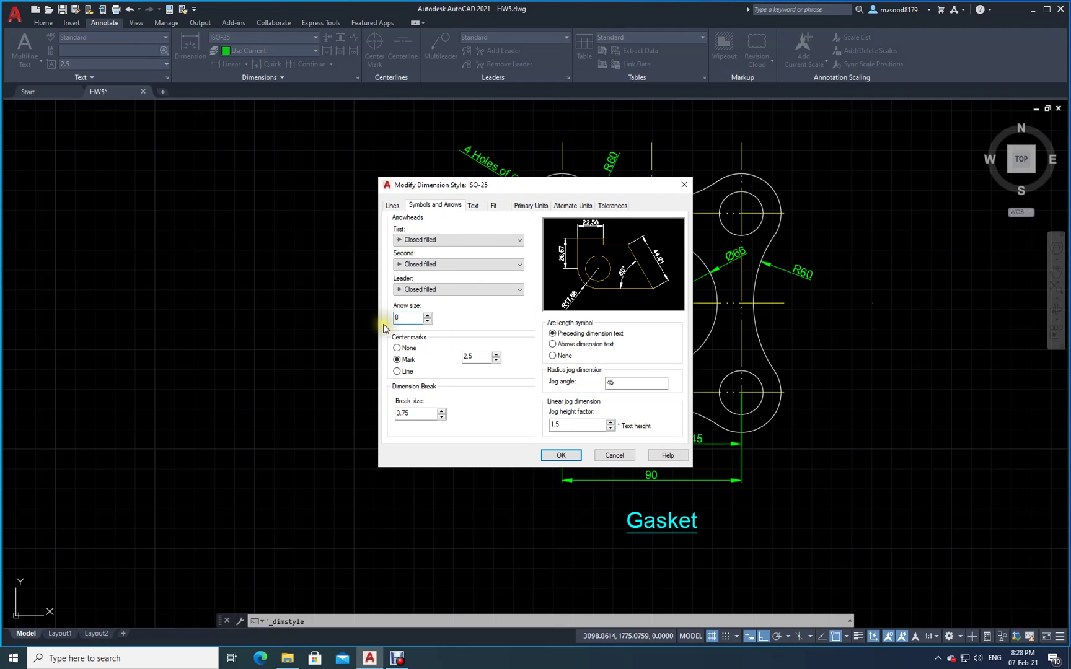
- Increase the text height of the ISO-25 dimension style
{"action": "left_click", "coordinate": [474, 207]}
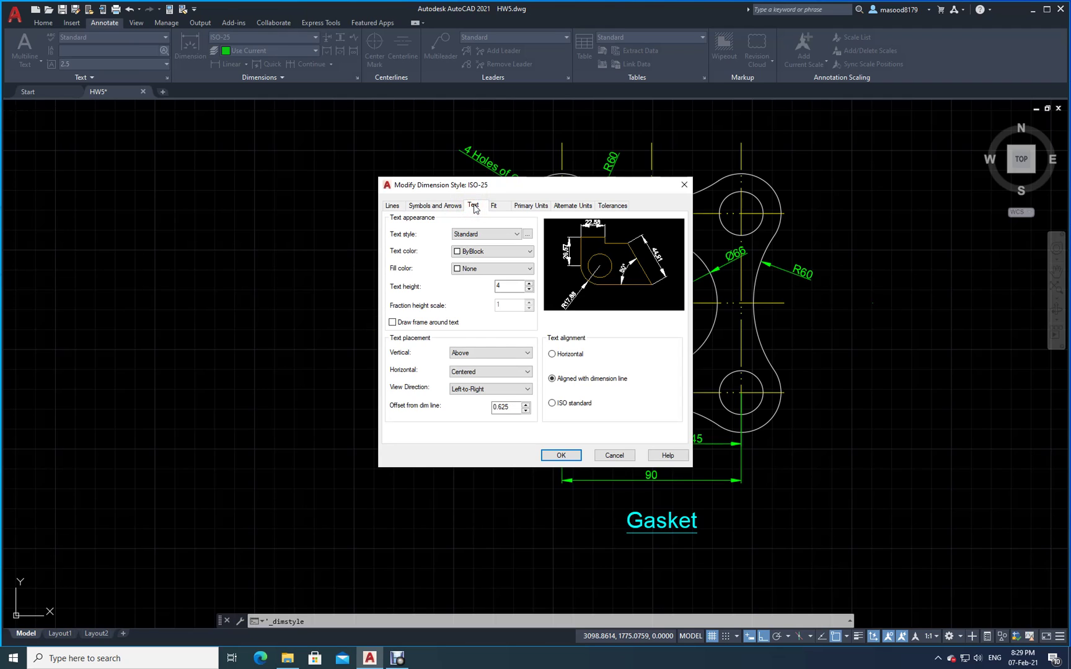
{"action": "left_click", "coordinate": [495, 286]}
{"action": "double_click", "coordinate": [495, 286]}
- Set the linear dimension precision in the primary units to 0 and apply the style changes to the drawing
{"action": "left_click", "coordinate": [527, 207]}
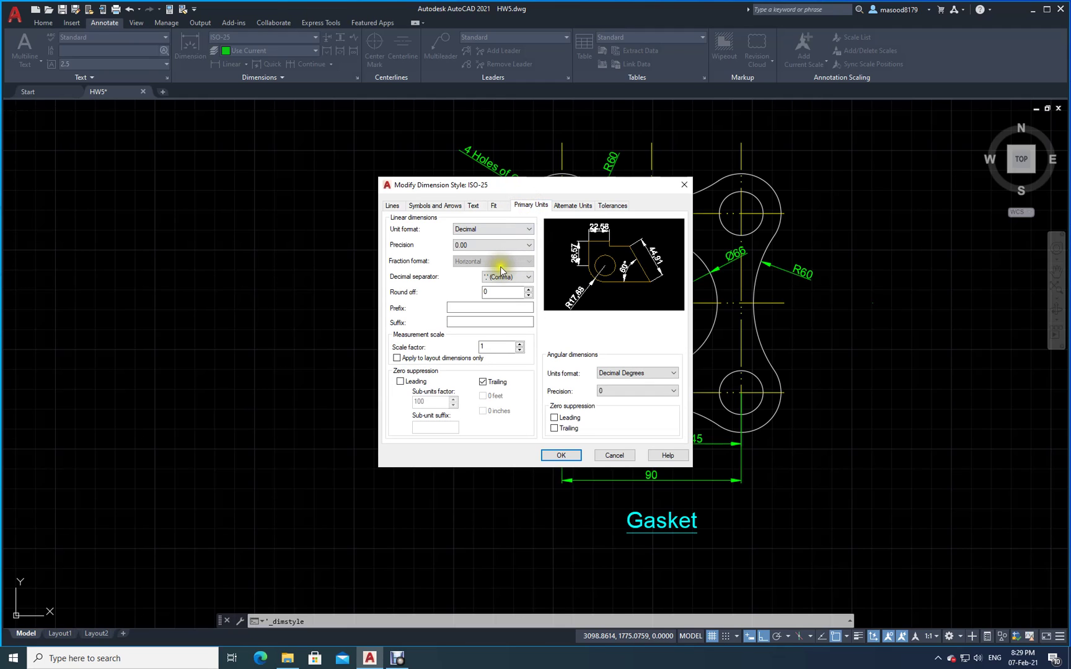
{"action": "left_click", "coordinate": [460, 246]}
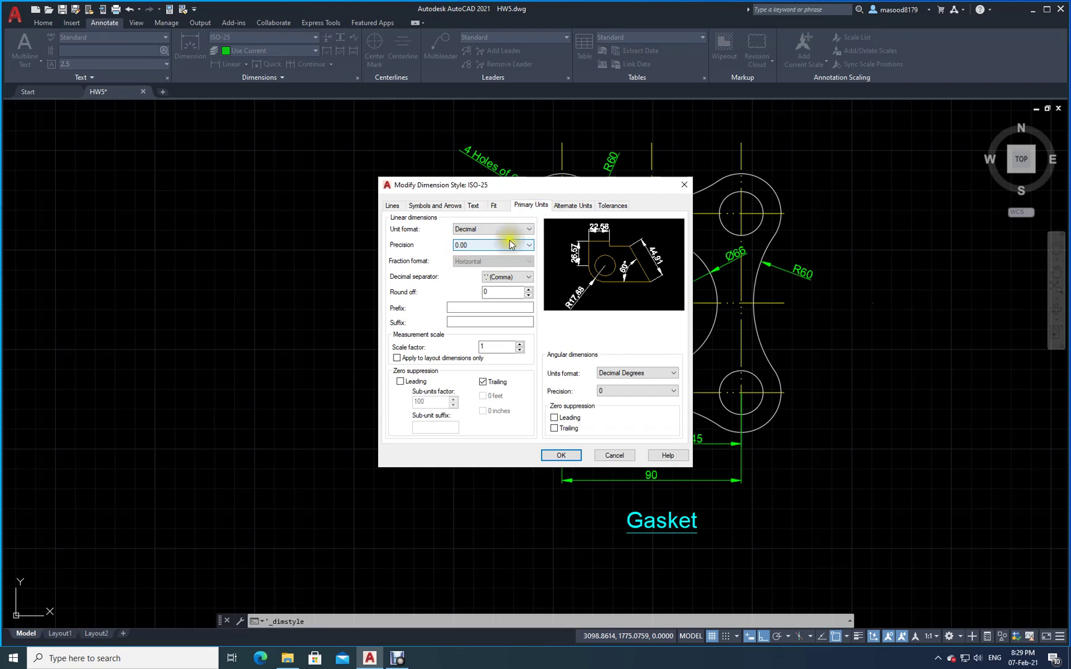
{"action": "left_click", "coordinate": [528, 245]}
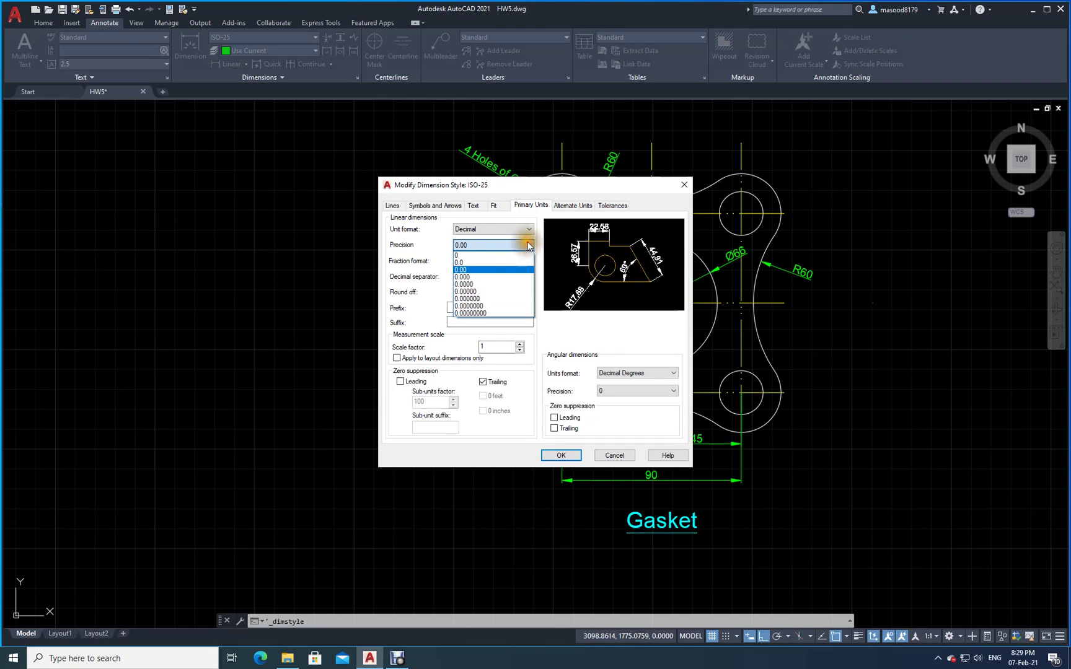
{"action": "left_click", "coordinate": [463, 254]}
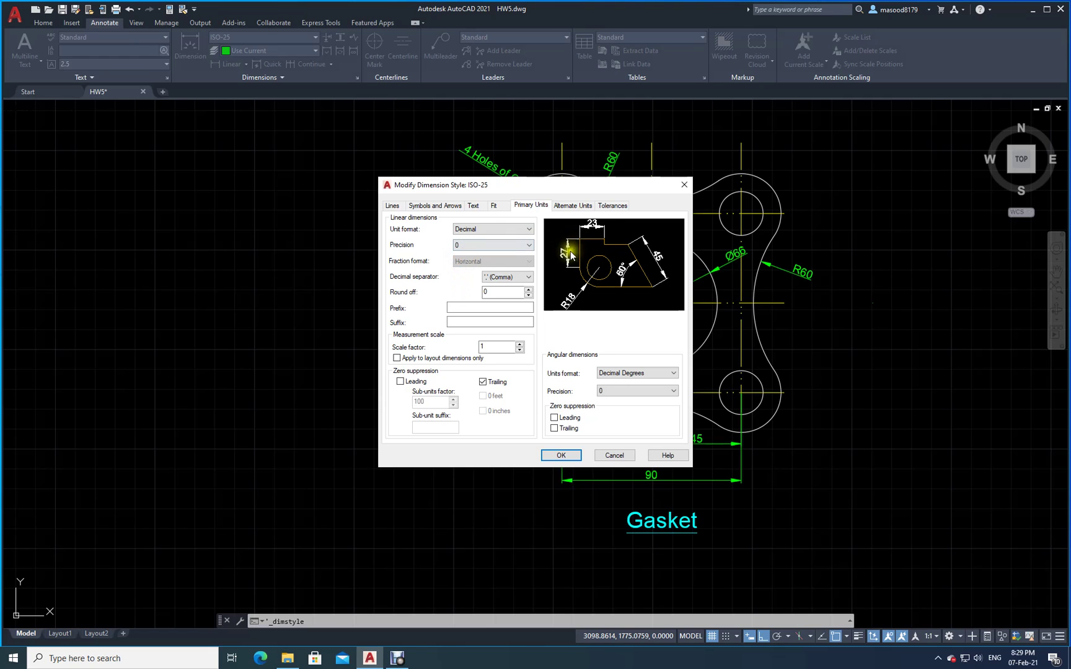
{"action": "left_click", "coordinate": [560, 456]}
{"action": "left_click", "coordinate": [601, 413]}
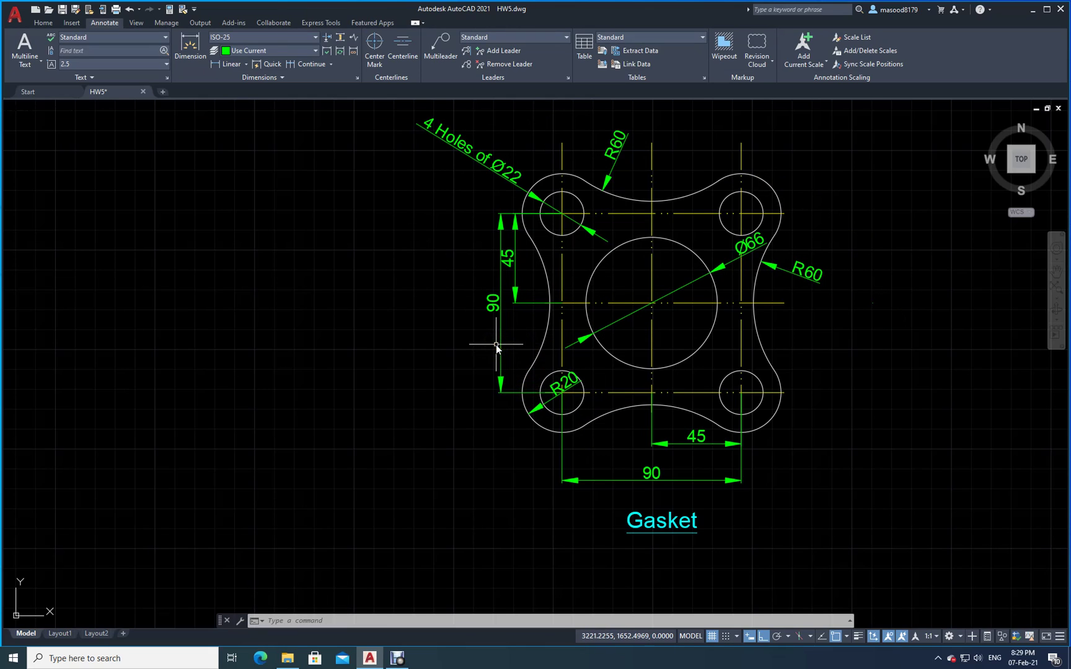
{"action": "left_click", "coordinate": [688, 410]}
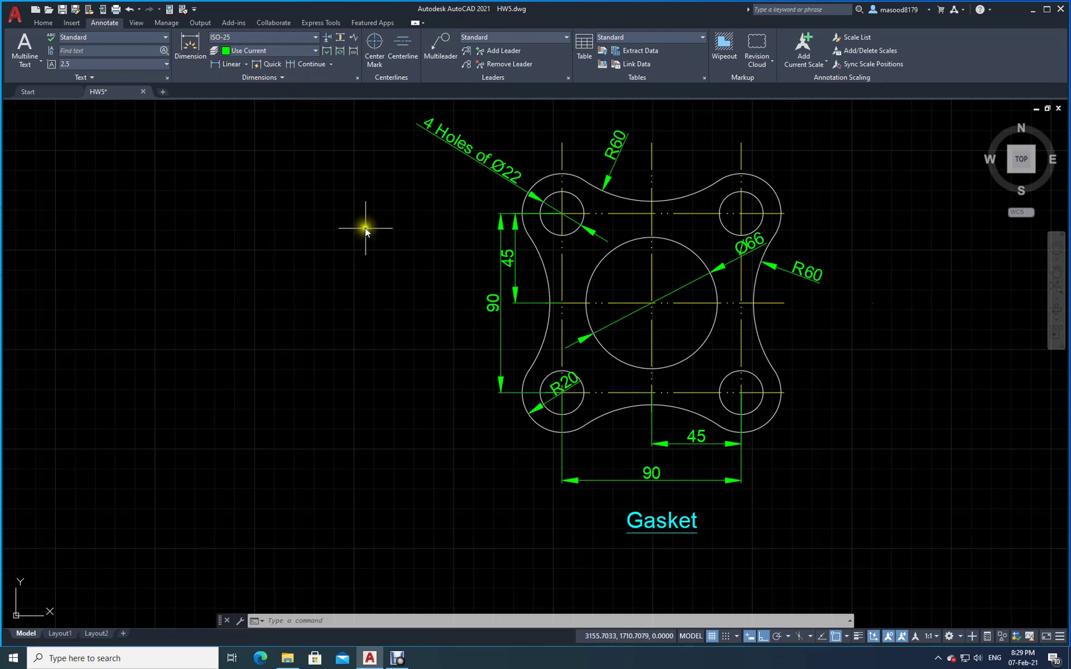
{"action": "left_click", "coordinate": [42, 23]}
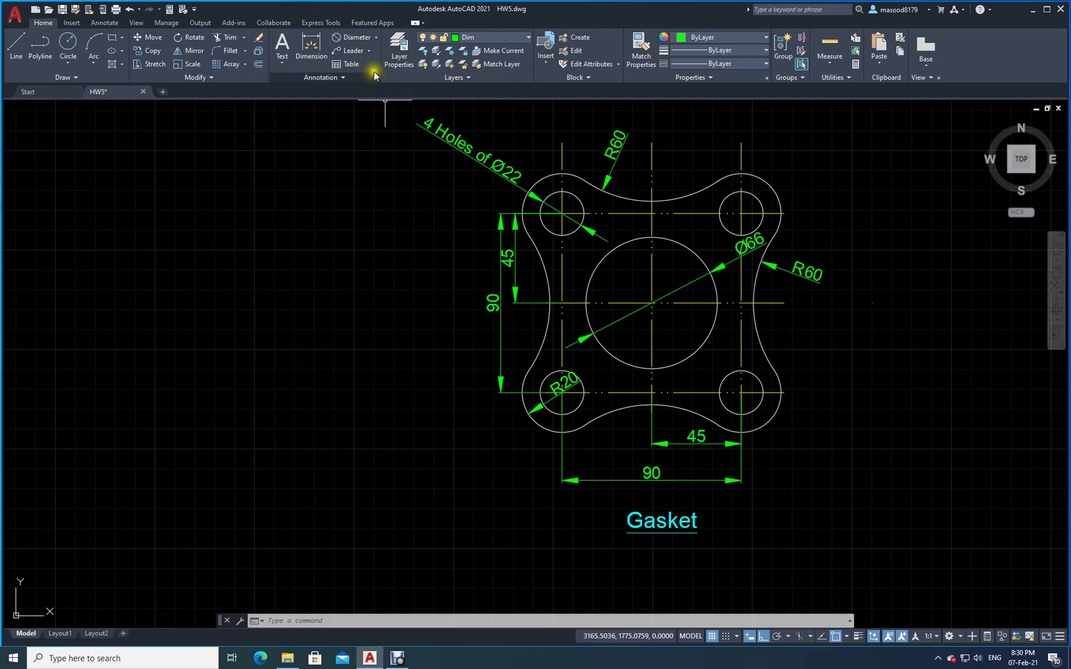
{"action": "left_click", "coordinate": [349, 52]}
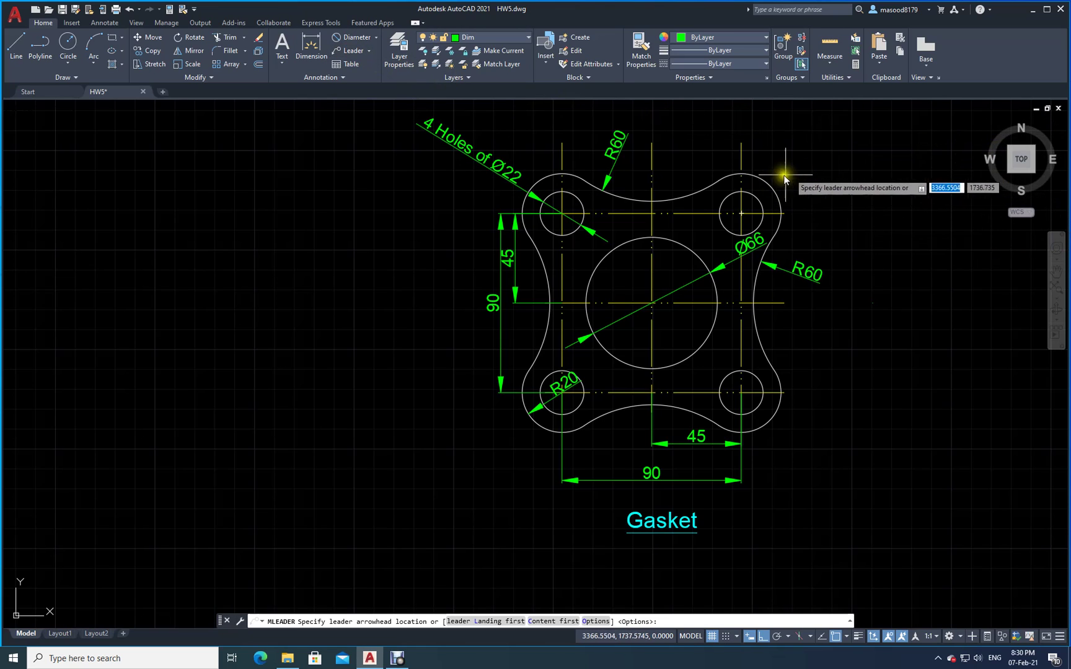
{"action": "key", "text": "Escape"}
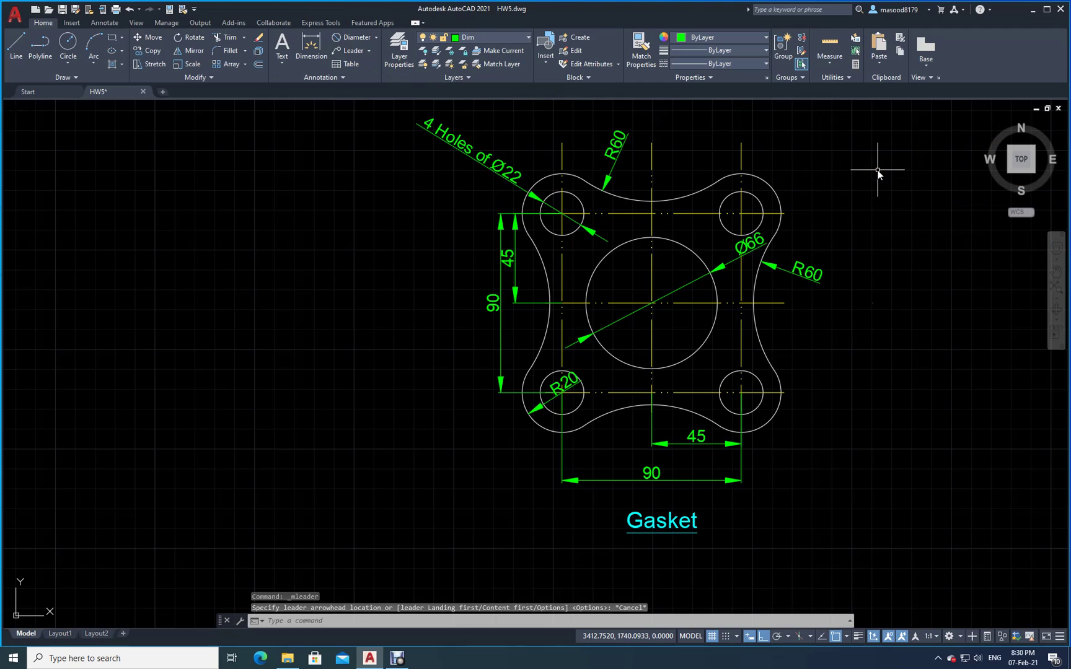